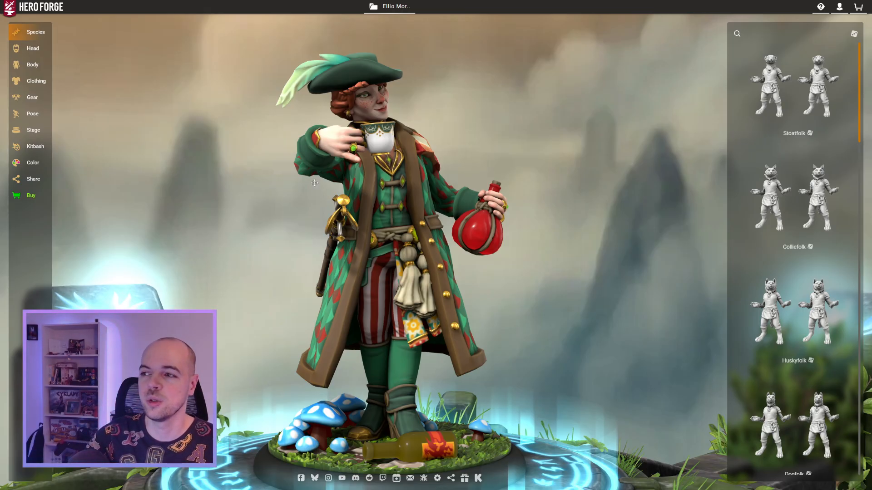
- Examine the standing figure's face, feathered hat and upper body up close and from several angles
drag(361, 187, 257, 188)
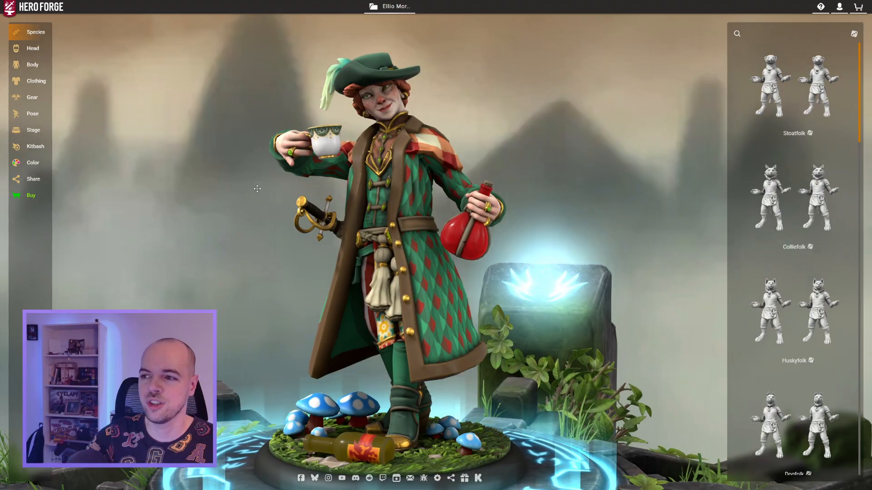
scroll(414, 270, up, 5)
scroll(415, 271, up, 3)
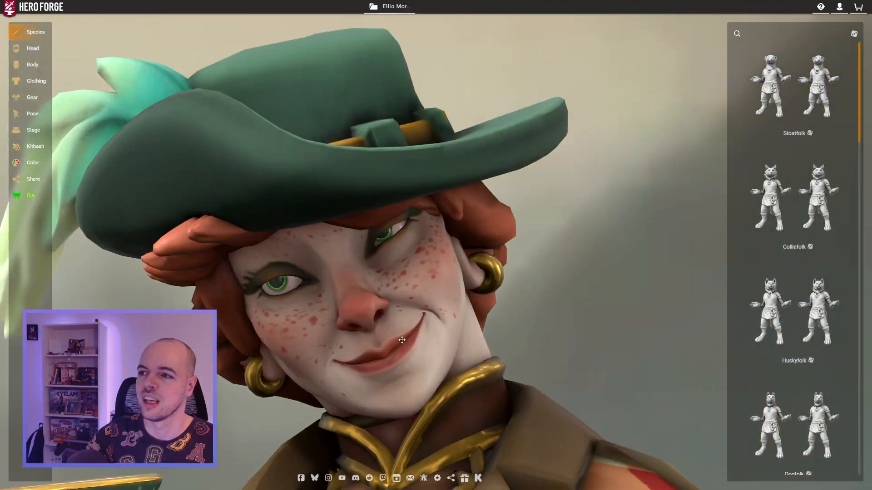
scroll(450, 291, down, 2)
drag(452, 297, 468, 303)
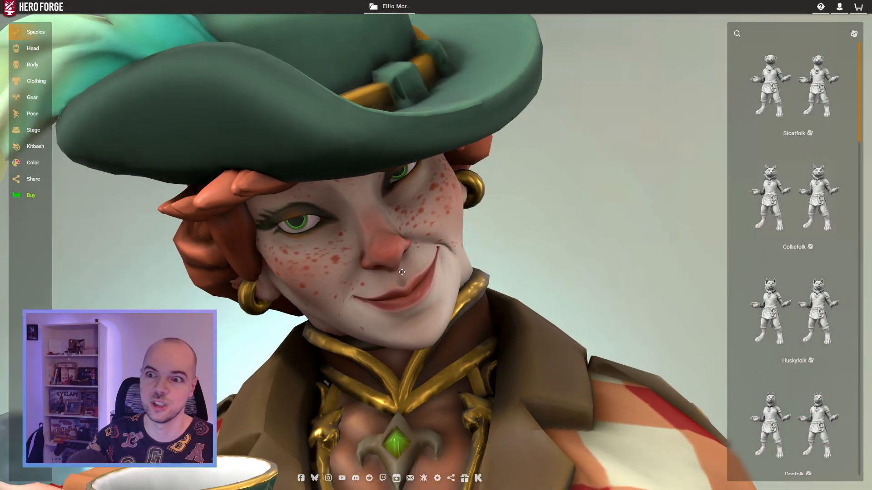
scroll(466, 313, down, 2)
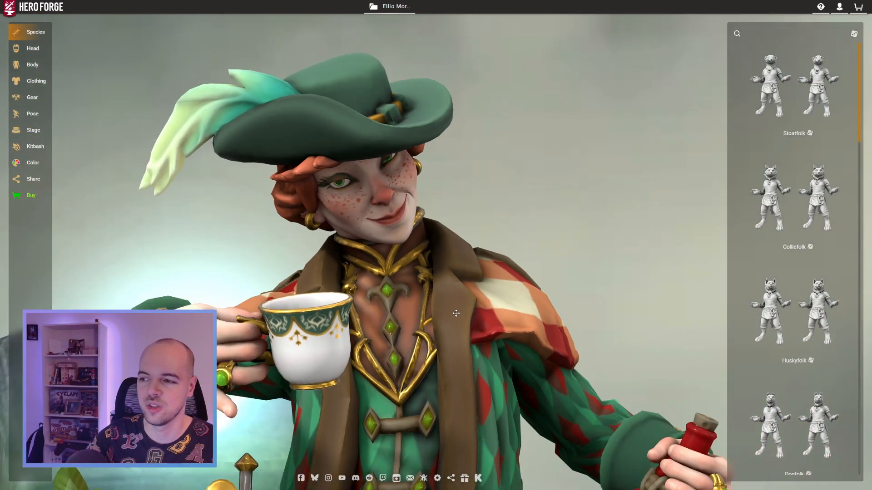
drag(451, 307, 429, 393)
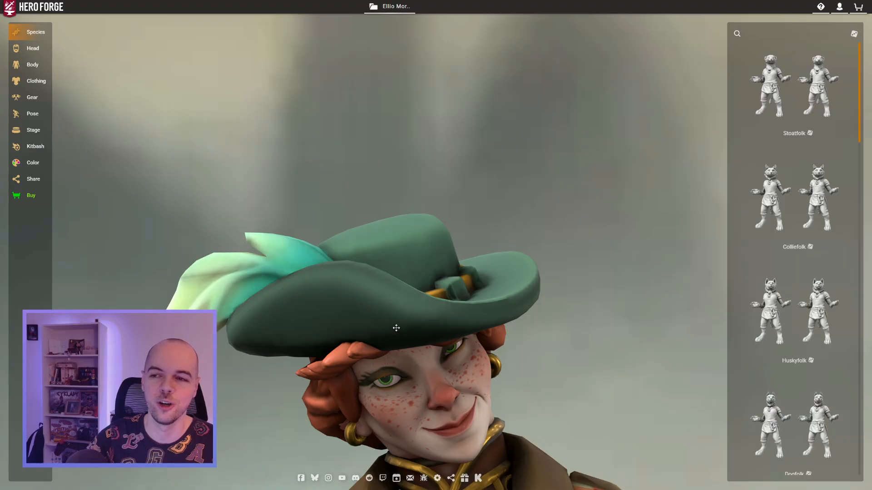
scroll(396, 327, down, 8)
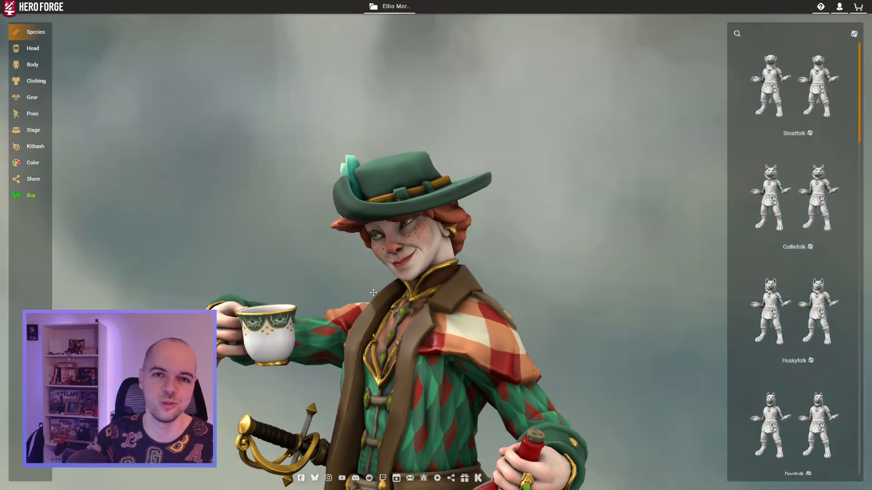
scroll(318, 304, down, 3)
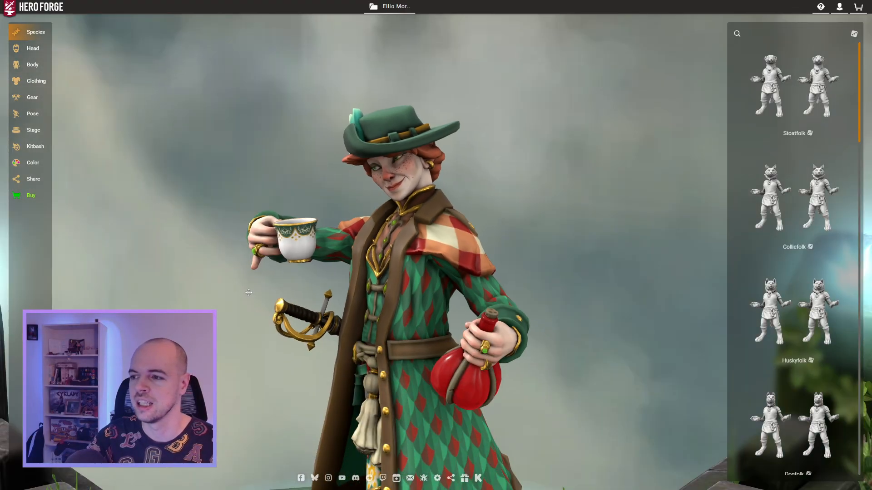
- Inspect the standing figure's coat, the filled teacup and the red flask from the front, side and above
drag(249, 293, 345, 299)
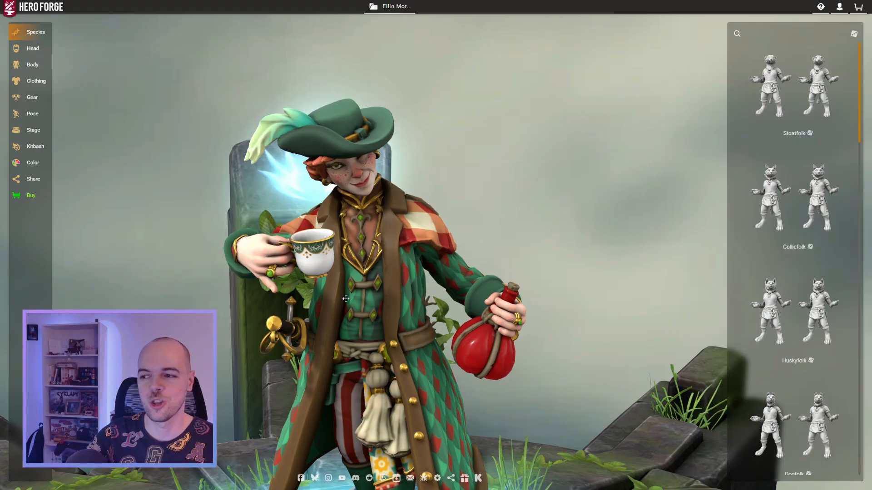
scroll(345, 299, down, 3)
scroll(343, 306, up, 1)
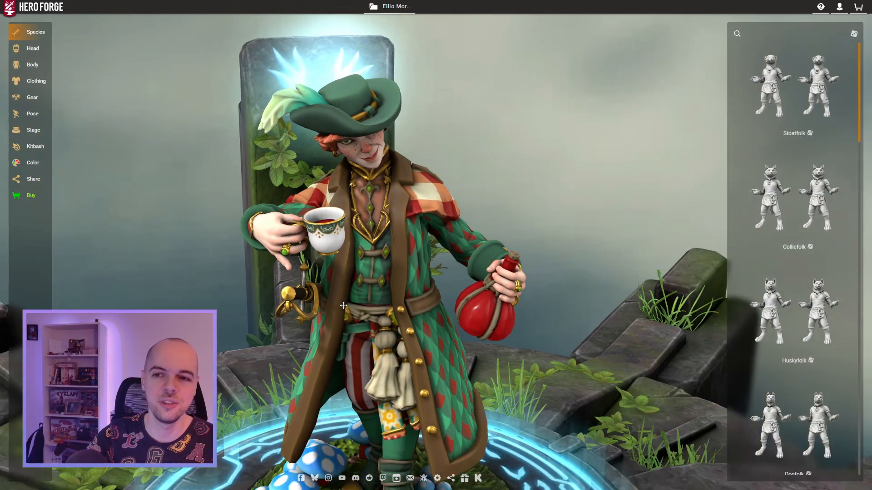
scroll(344, 305, down, 2)
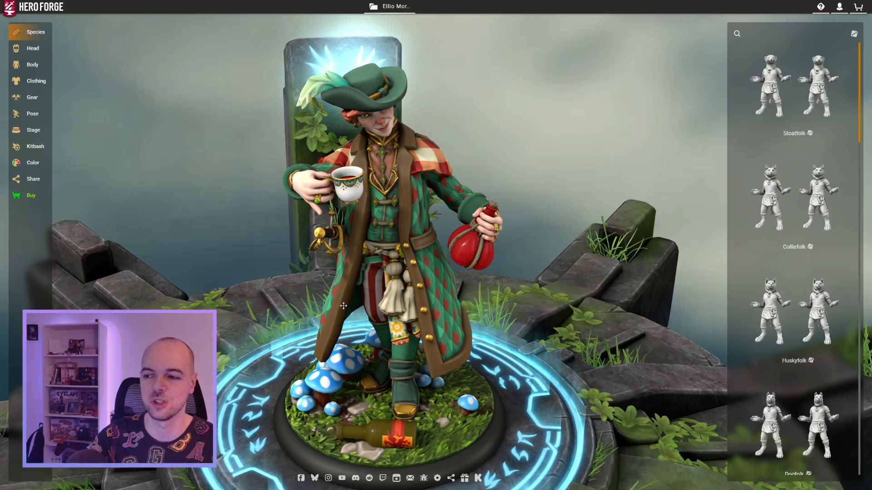
drag(256, 306, 121, 290)
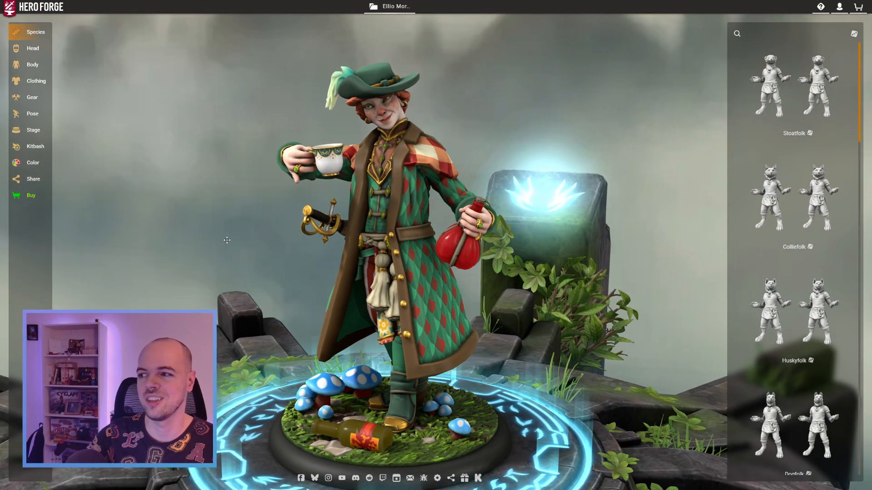
drag(258, 182, 408, 254)
scroll(555, 289, up, 5)
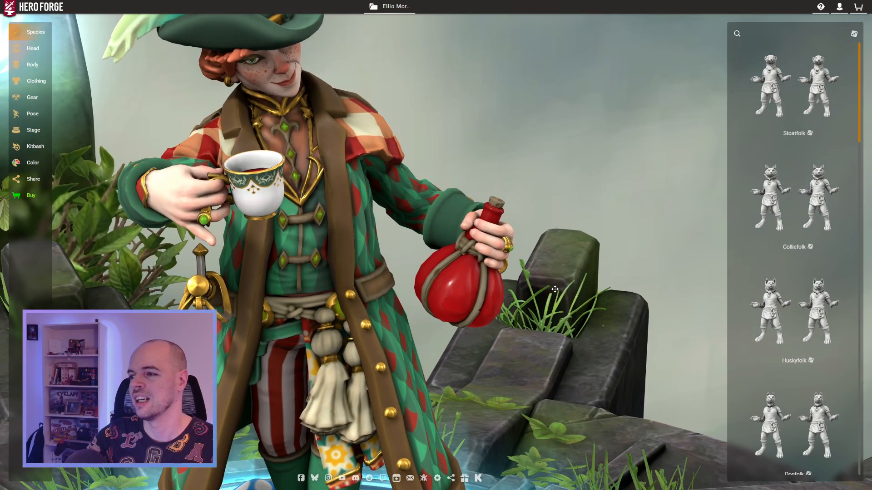
drag(298, 222, 358, 181)
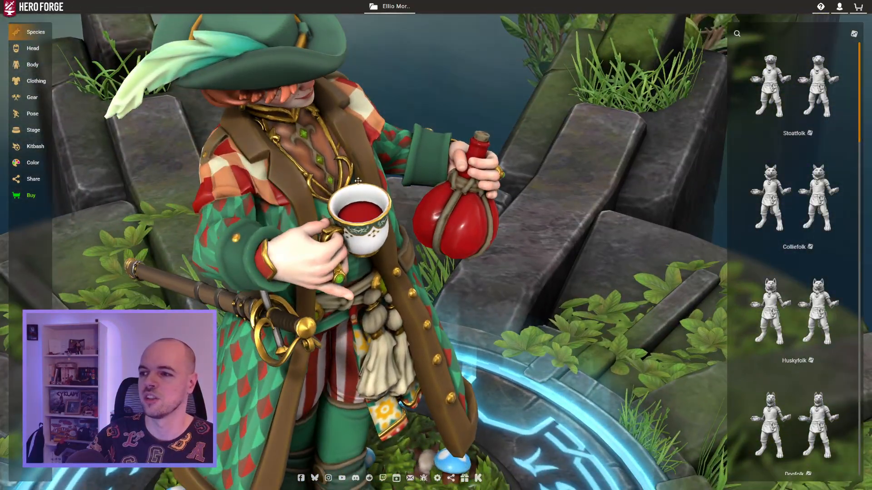
drag(360, 228, 272, 345)
- Examine the mushrooms and bottle on the standing figure's base and review the complete miniature from front and side
scroll(338, 278, down, 5)
scroll(237, 384, up, 5)
right_drag(237, 384, 318, 295)
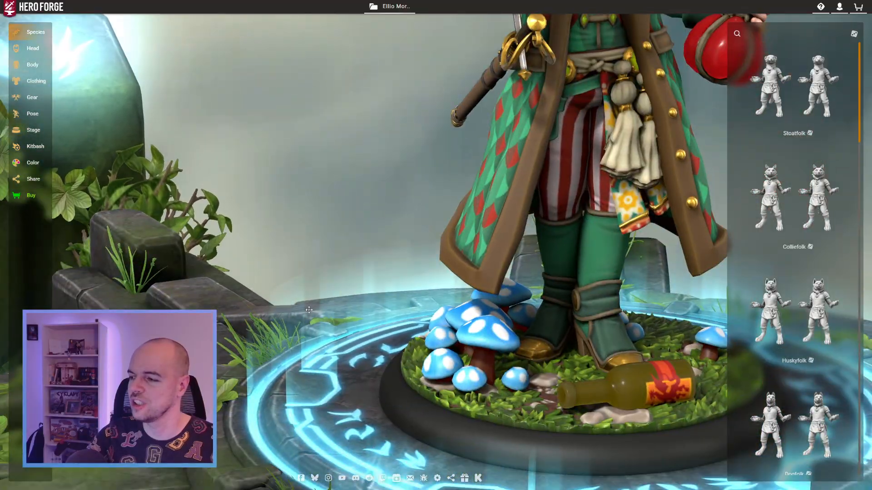
drag(254, 300, 206, 334)
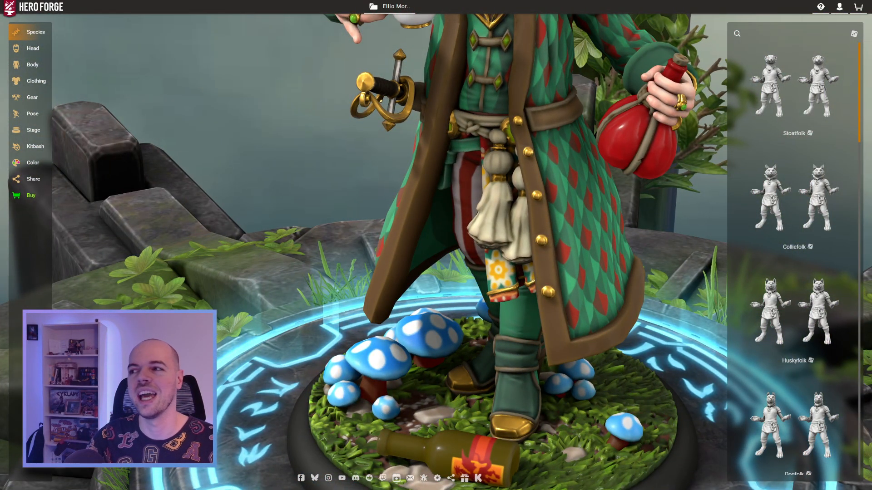
scroll(230, 316, down, 5)
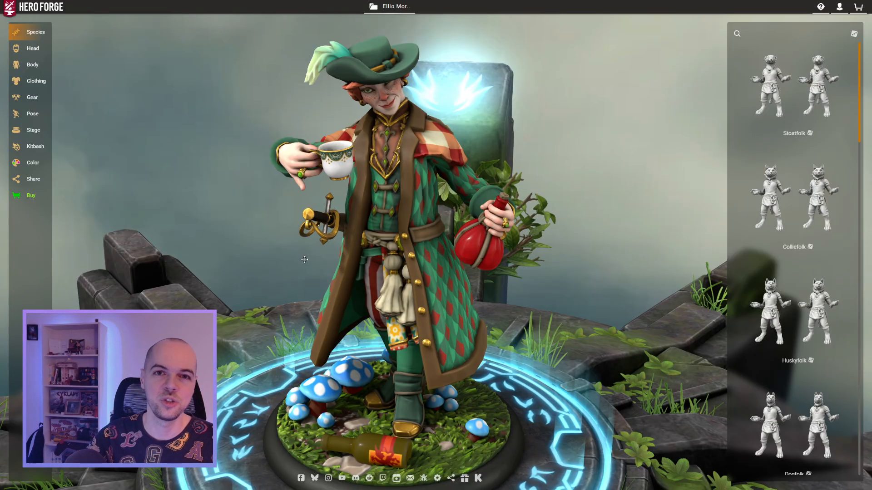
scroll(304, 260, up, 3)
drag(304, 260, 119, 248)
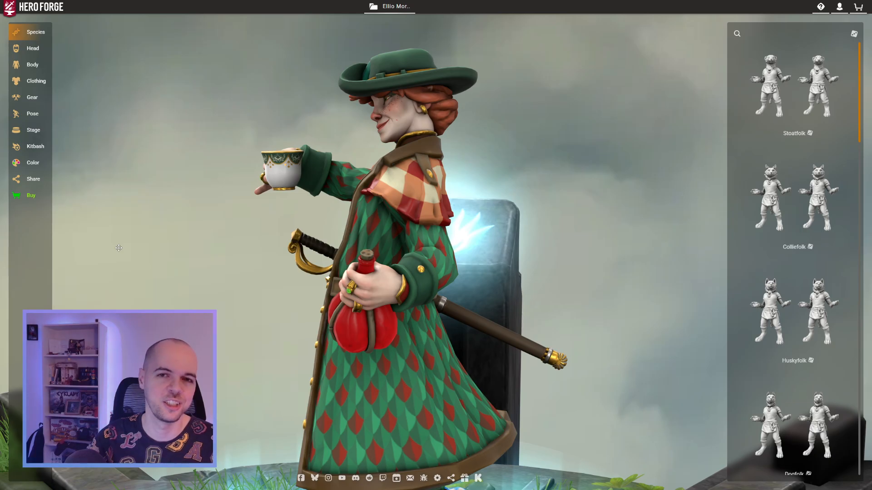
drag(118, 248, 268, 261)
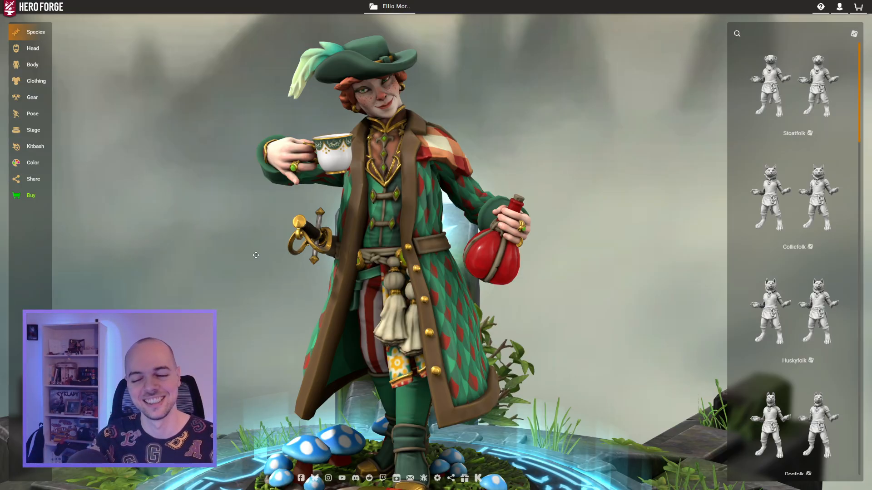
scroll(378, 233, down, 3)
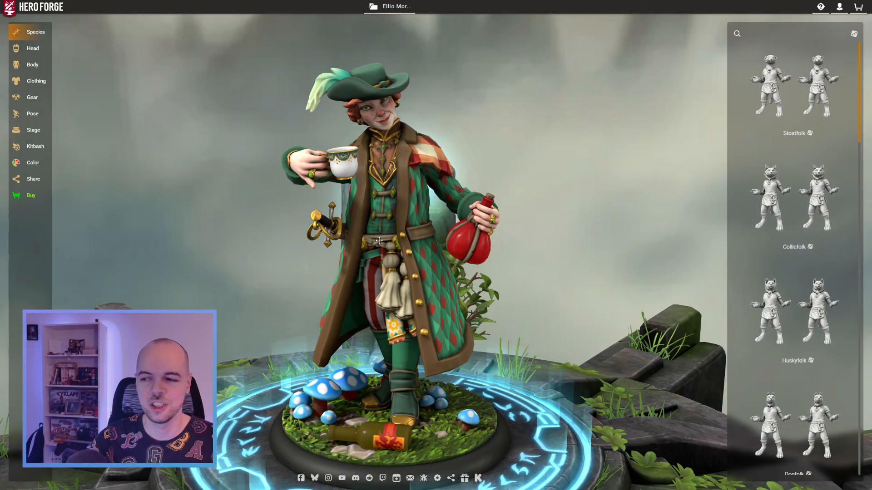
drag(375, 234, 349, 256)
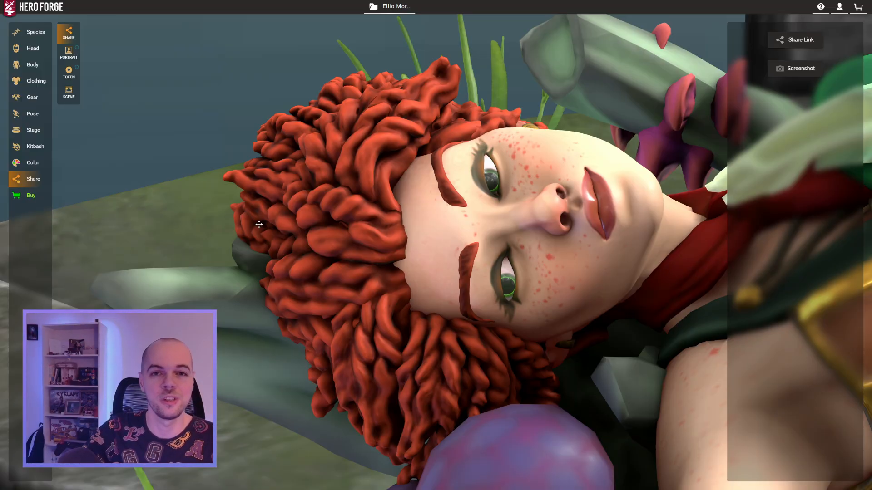
- Inspect the painted reclining figure's curly hair, outfit and sword, both up close and as a whole
scroll(260, 225, down, 6)
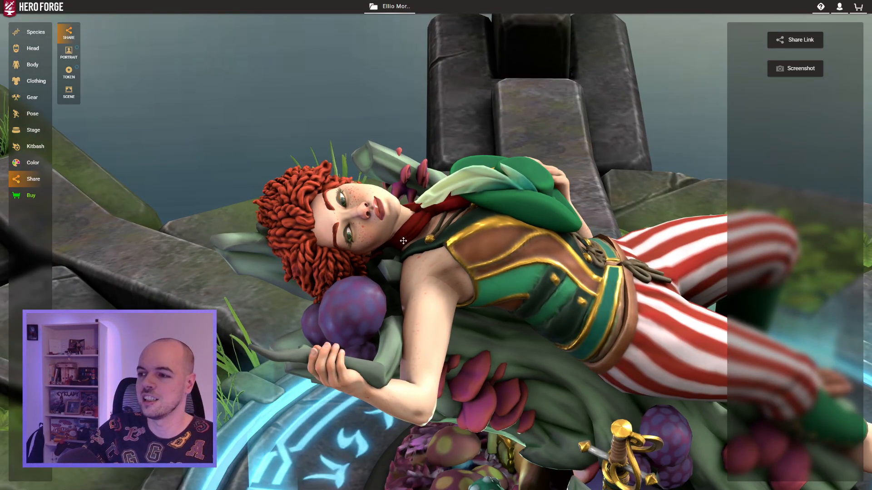
scroll(430, 257, down, 3)
drag(429, 262, 398, 262)
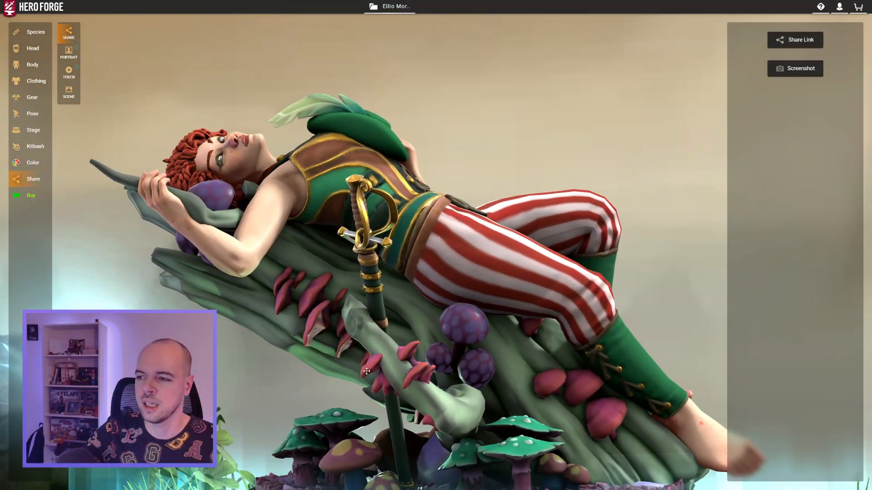
drag(366, 371, 215, 318)
right_drag(215, 318, 247, 230)
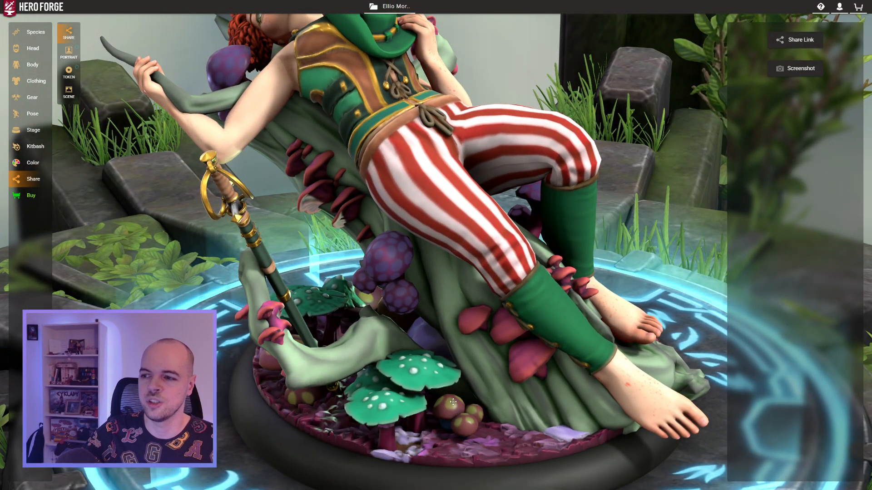
- Examine the boots, mushrooms and twisted trunk on the reclining figure's base, including how the full composition reads from different sides
drag(591, 273, 361, 196)
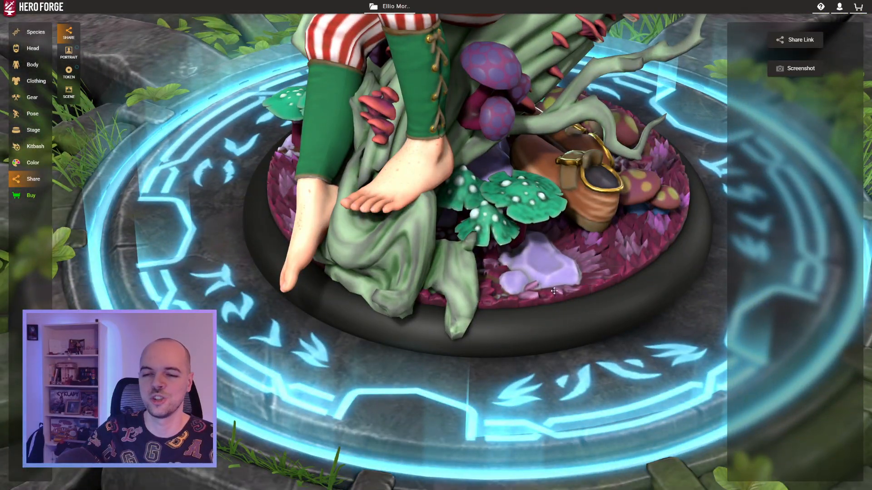
drag(554, 291, 515, 307)
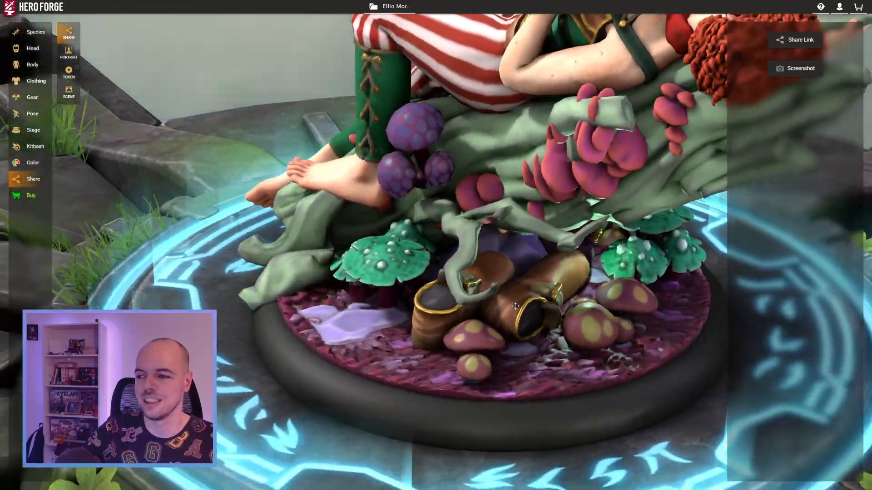
scroll(515, 306, up, 5)
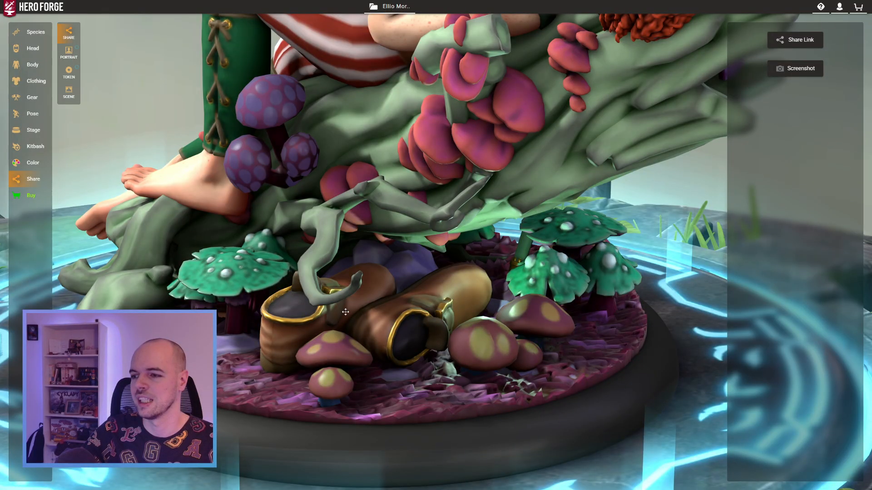
right_drag(345, 312, 412, 230)
drag(412, 229, 325, 390)
right_drag(325, 391, 363, 147)
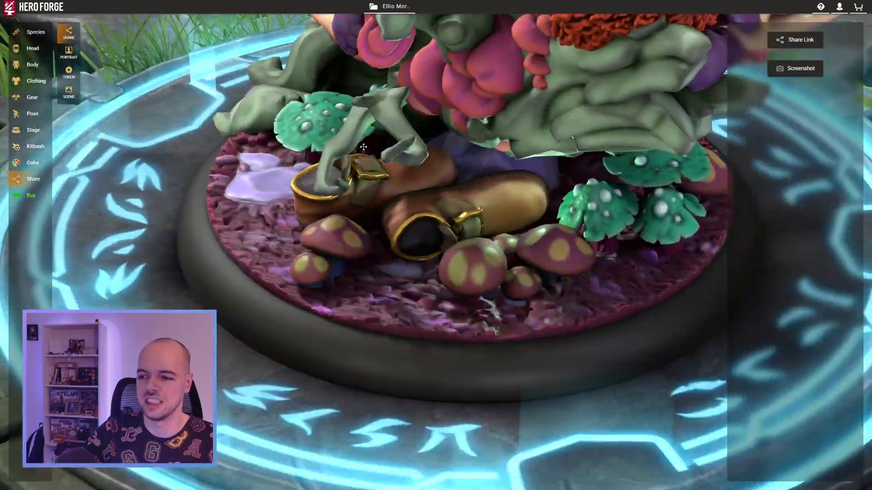
scroll(364, 147, down, 10)
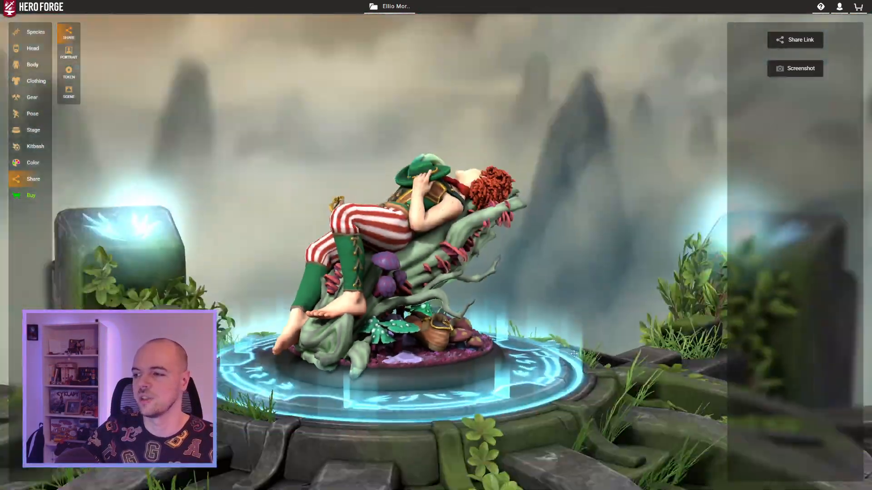
drag(574, 353, 869, 365)
drag(652, 361, 590, 362)
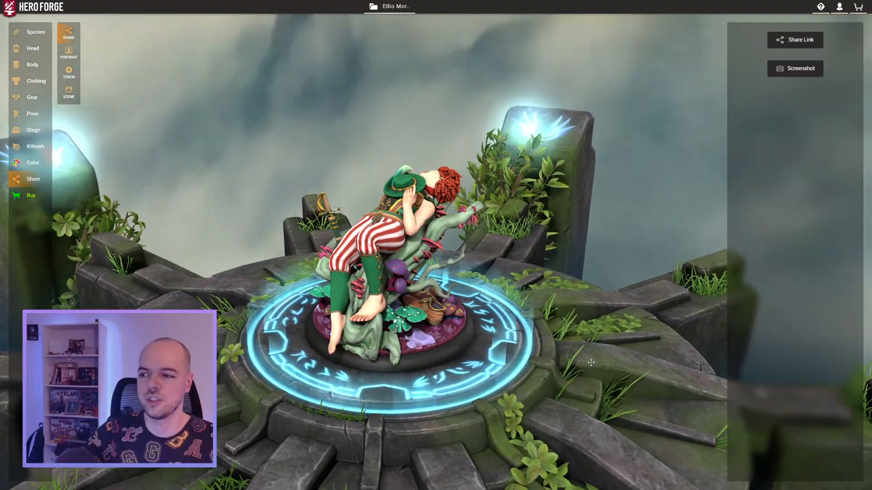
drag(424, 333, 702, 354)
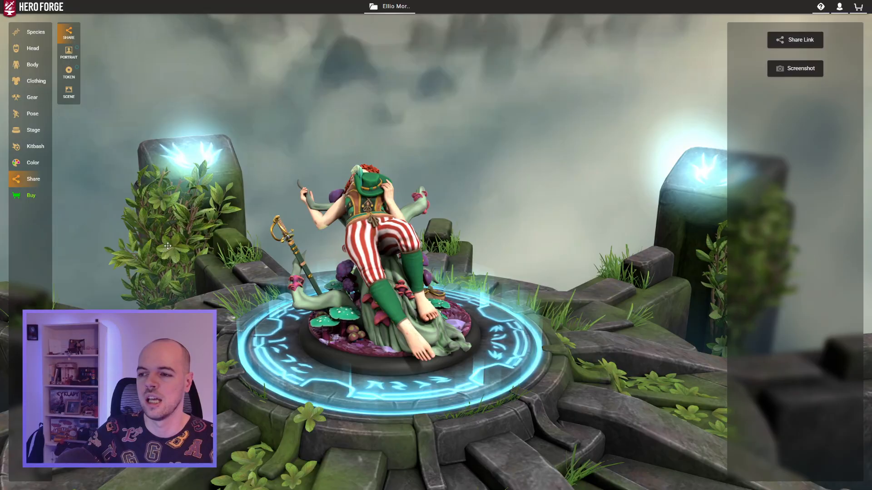
drag(167, 246, 241, 254)
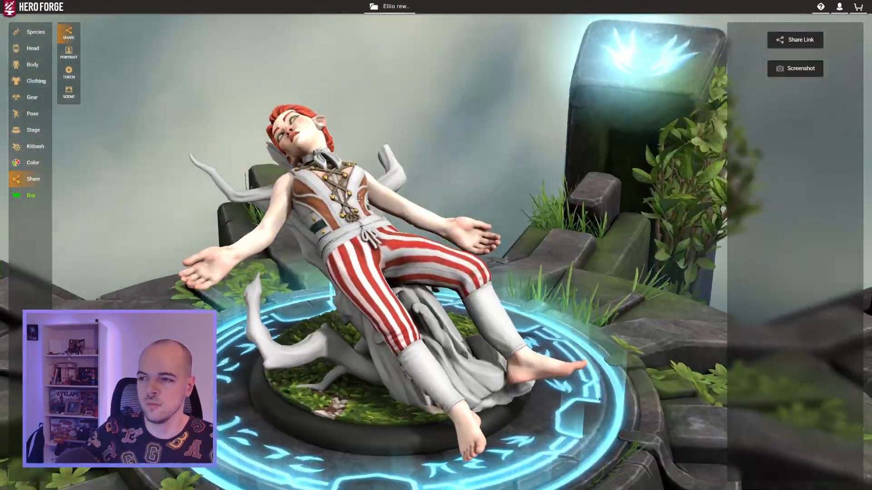
- Open the kitbash parts library for the unpainted figure reclining on the tree trunk
drag(616, 189, 676, 333)
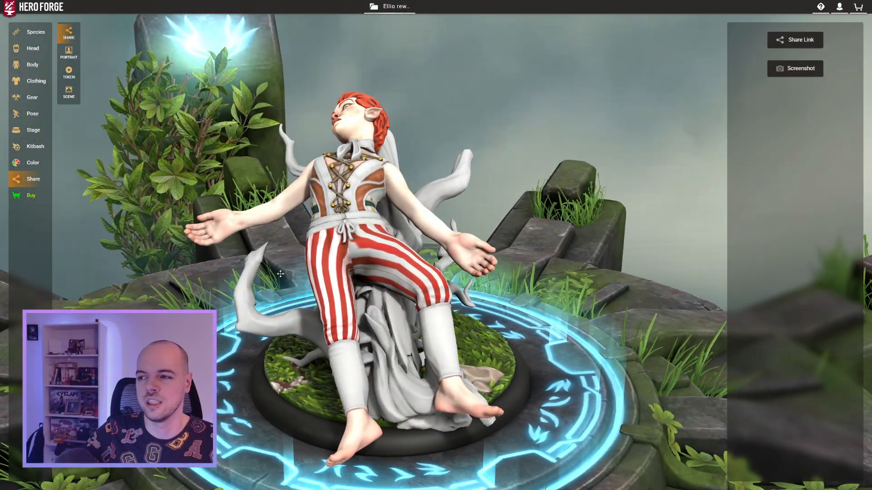
drag(280, 274, 313, 282)
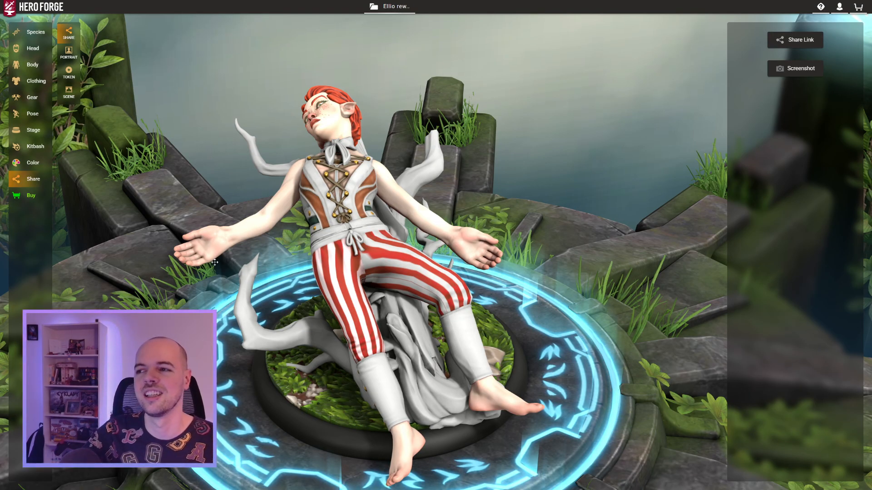
drag(215, 263, 167, 229)
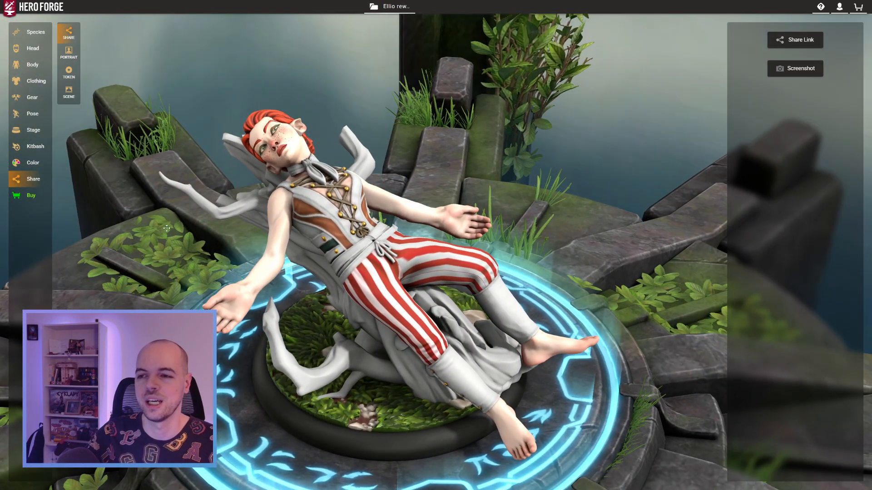
click(26, 149)
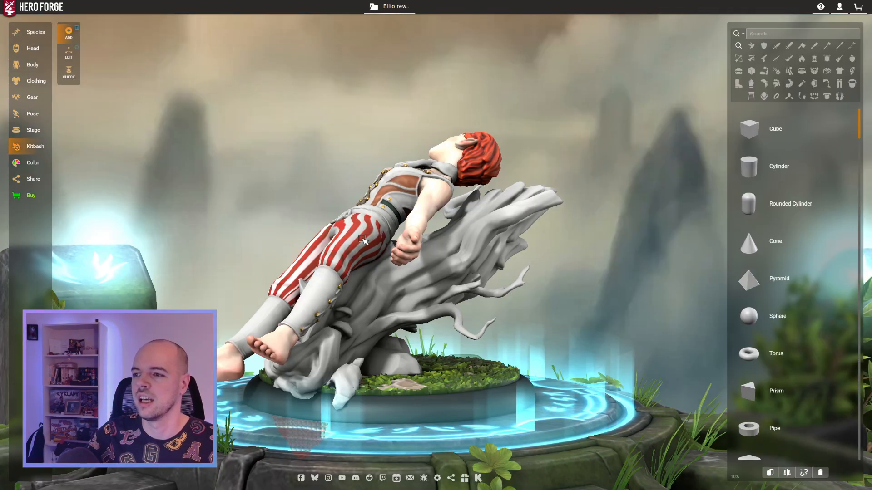
- Rotate the unpainted reclining figure's thigh and knee joints to adjust its leg pose, checking the body from both sides
drag(62, 291, 390, 292)
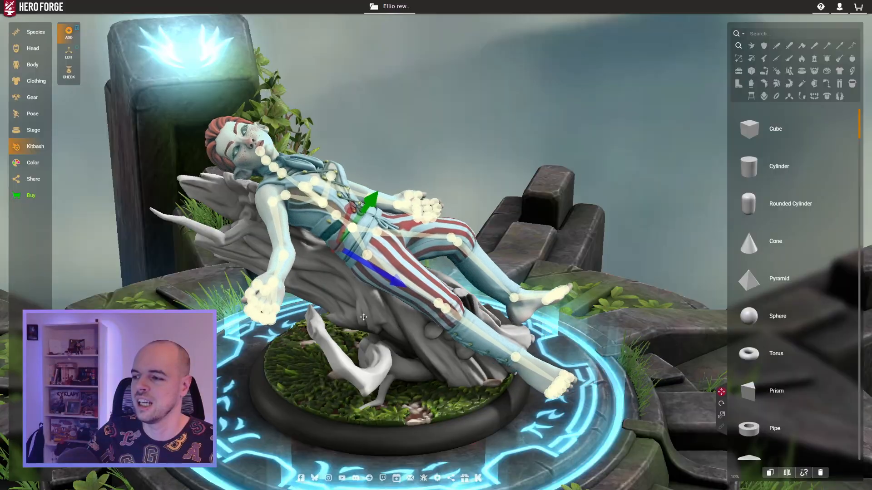
drag(498, 368, 538, 232)
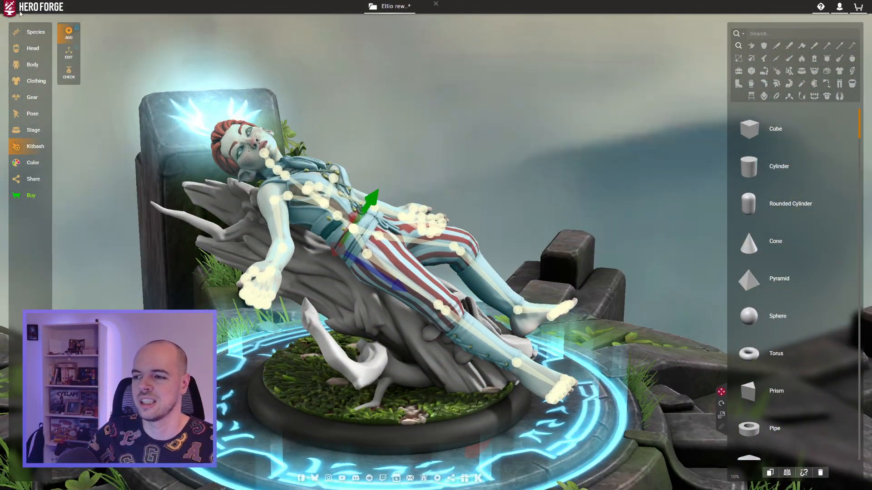
drag(390, 331, 583, 185)
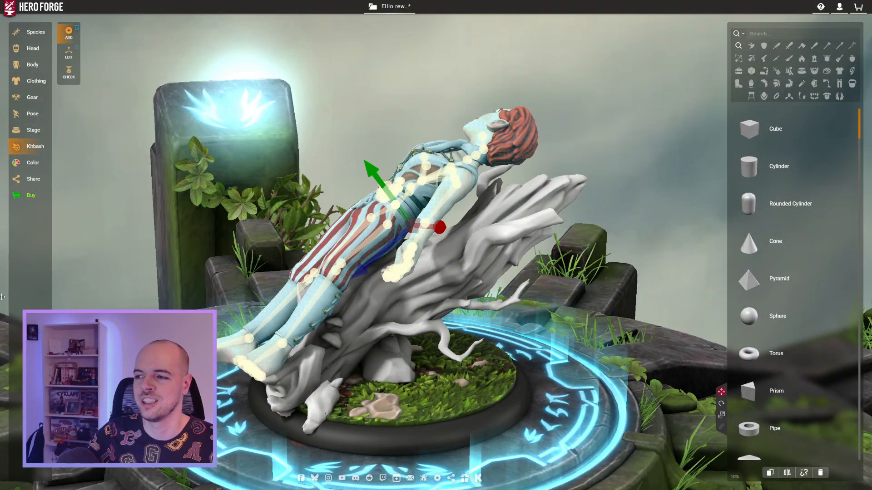
drag(2, 296, 461, 256)
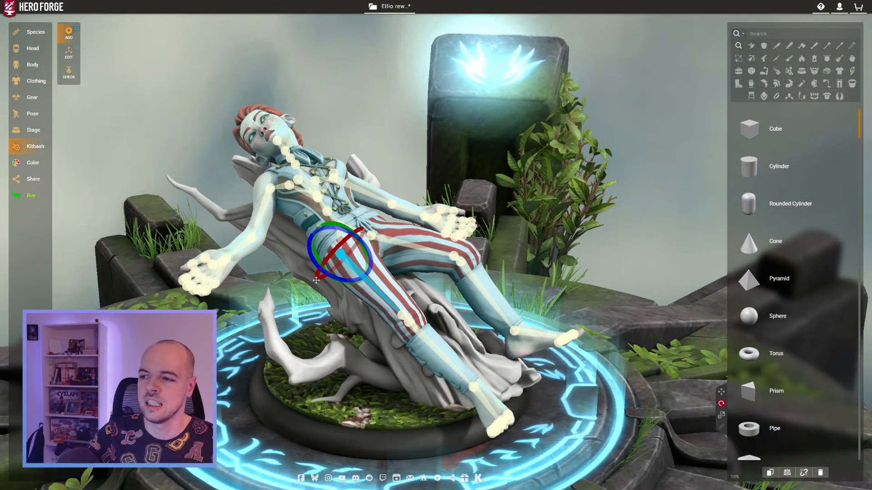
drag(316, 281, 374, 270)
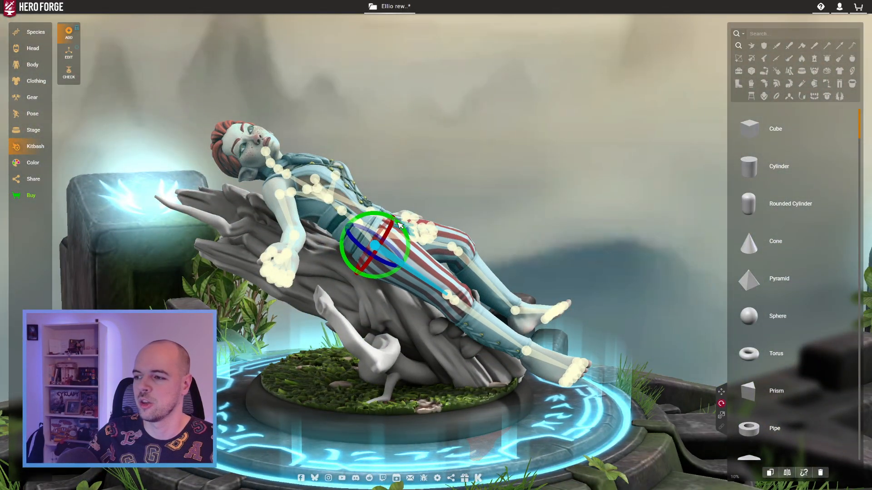
drag(346, 206, 305, 240)
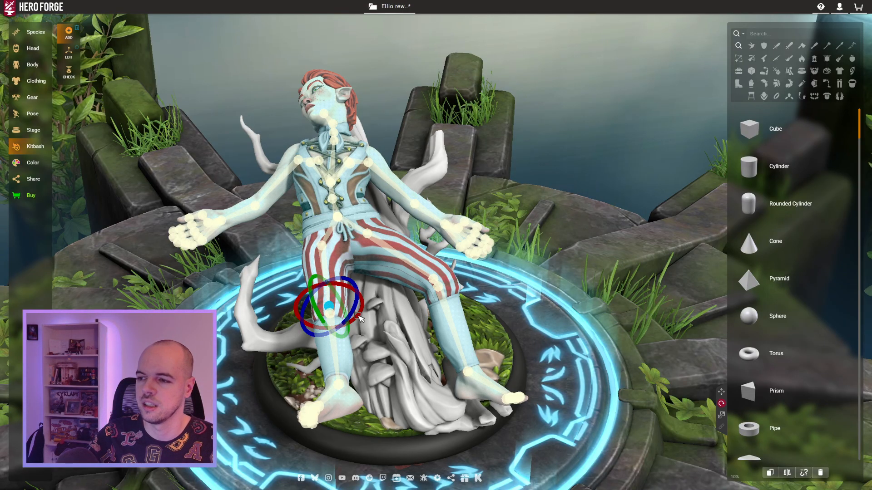
drag(272, 309, 334, 309)
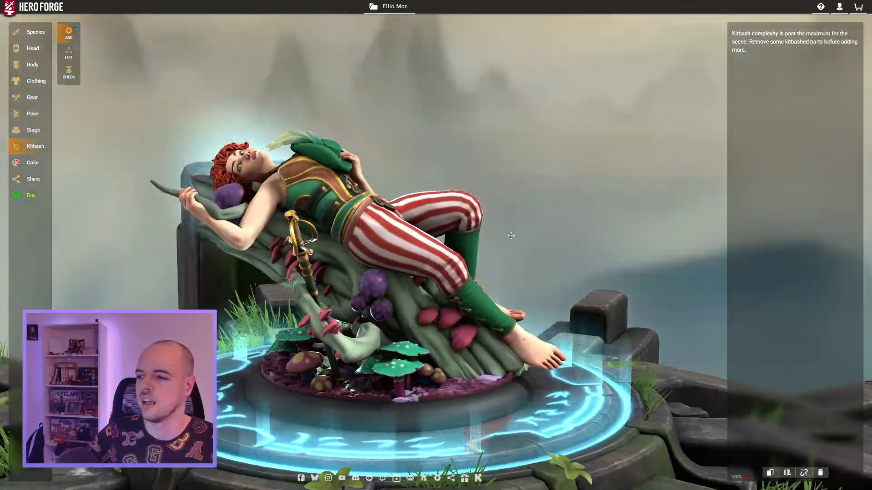
- Inspect the green feathered hat and the hand holding it on the painted reclining figure's chest
drag(511, 235, 266, 199)
scroll(230, 198, up, 5)
scroll(335, 281, up, 3)
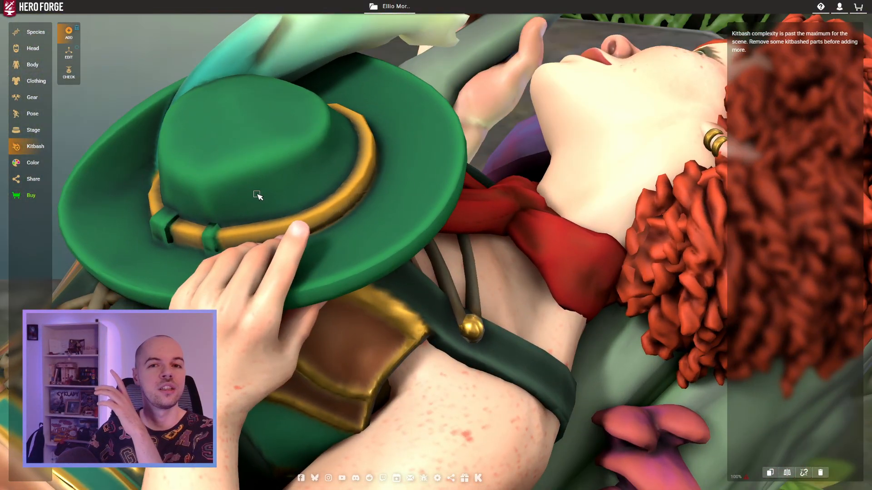
- Examine the painted figure's face up close, including the freckles, eyes, lips and surrounding red curls
drag(231, 203, 423, 303)
scroll(315, 241, down, 5)
scroll(334, 181, up, 5)
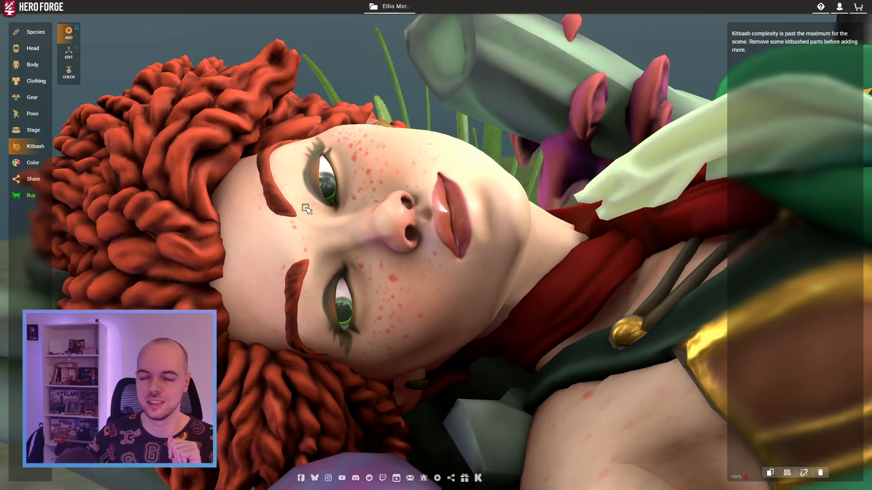
drag(306, 208, 285, 221)
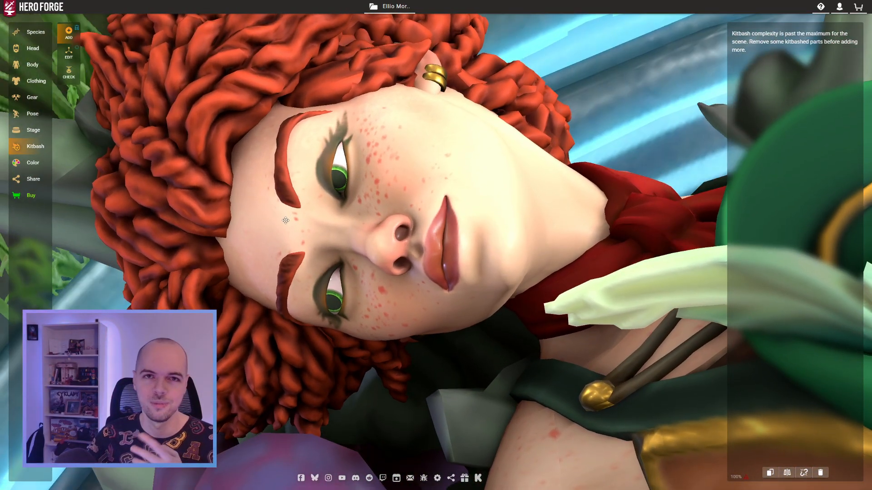
scroll(396, 278, down, 8)
scroll(347, 307, up, 4)
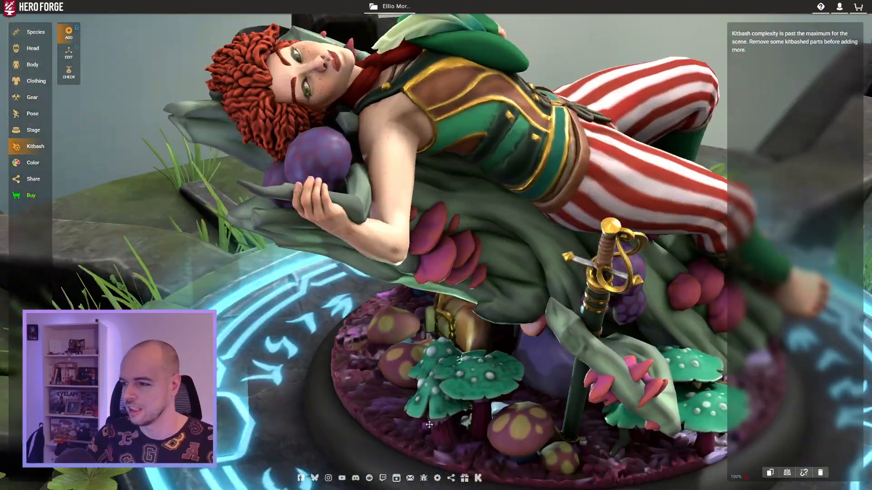
- Inspect the raised hand gripping the curved branch beside the purple mushrooms from several angles
drag(347, 307, 482, 424)
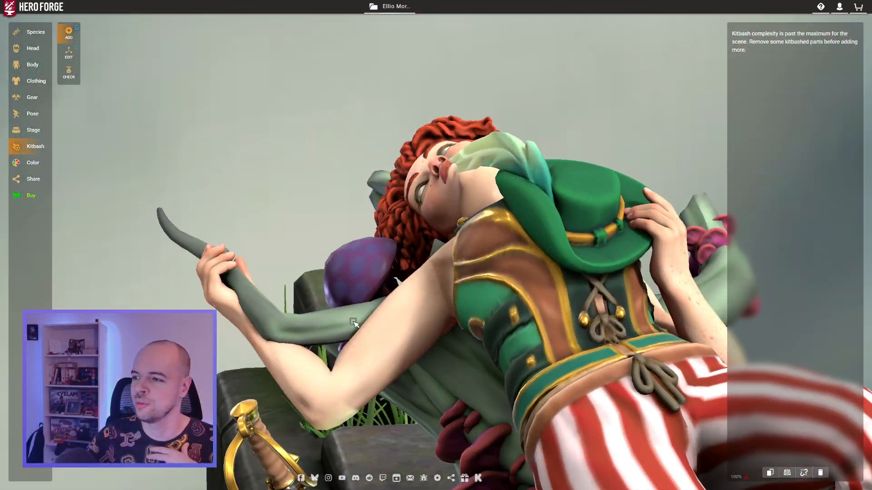
drag(354, 323, 323, 313)
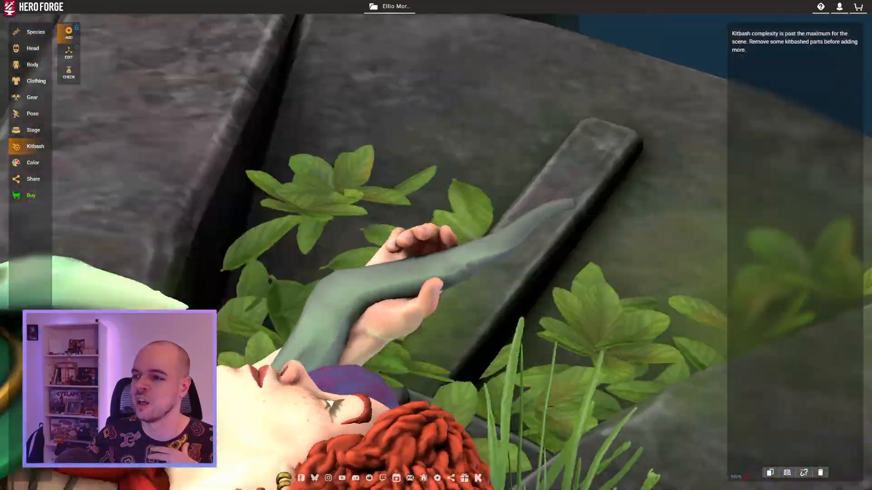
drag(330, 404, 516, 316)
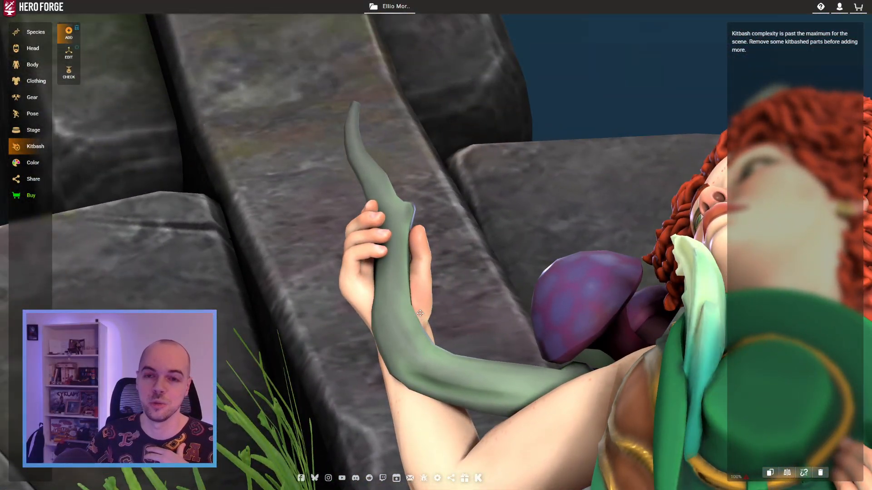
drag(420, 314, 520, 311)
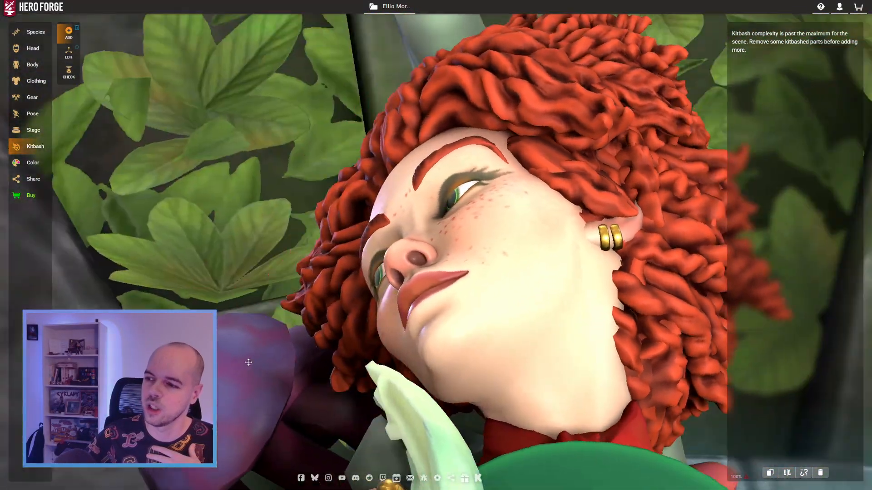
- Examine the head's tilt, earrings and red neck scarf, both up close and in relation to the body
mouse_move(454, 318)
mouse_down()
mouse_move(370, 329)
mouse_move(453, 302)
mouse_up()
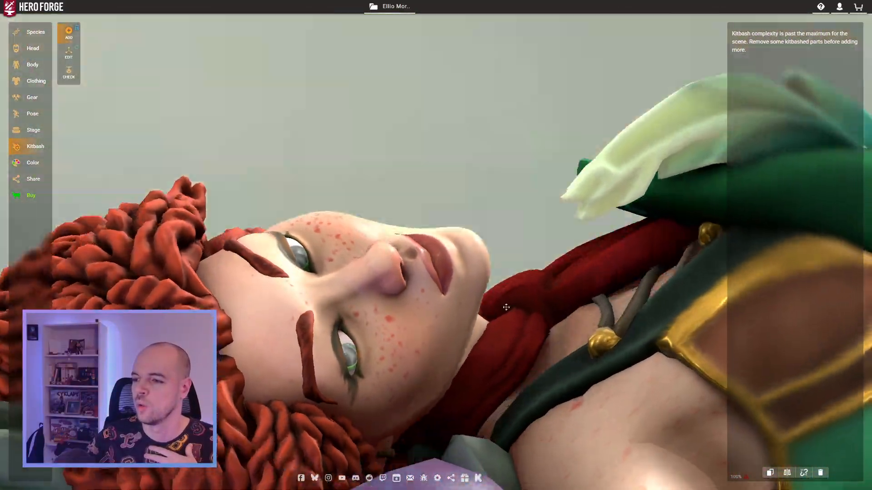
drag(506, 307, 488, 320)
scroll(437, 383, down, 8)
scroll(490, 319, up, 3)
scroll(491, 318, up, 5)
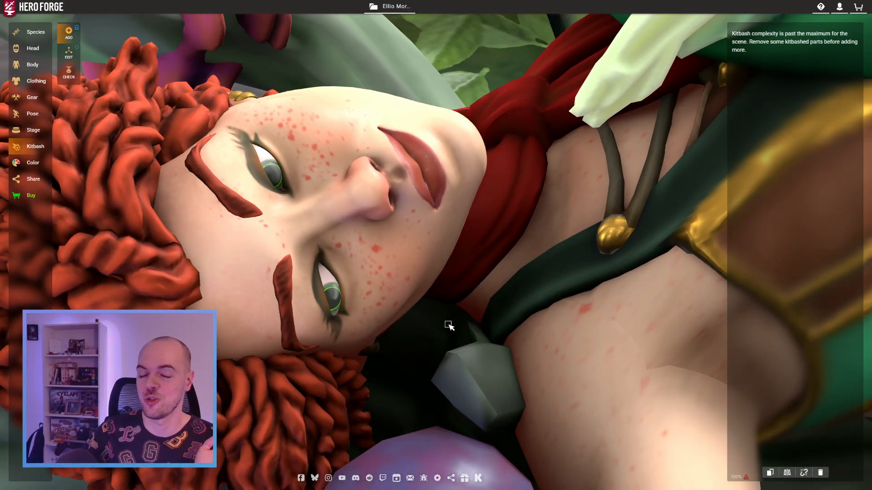
- Compare close and distant views of the face, curly hair and bare shoulder to judge how the focal area reads
scroll(449, 326, down, 5)
drag(444, 322, 413, 325)
scroll(414, 326, up, 5)
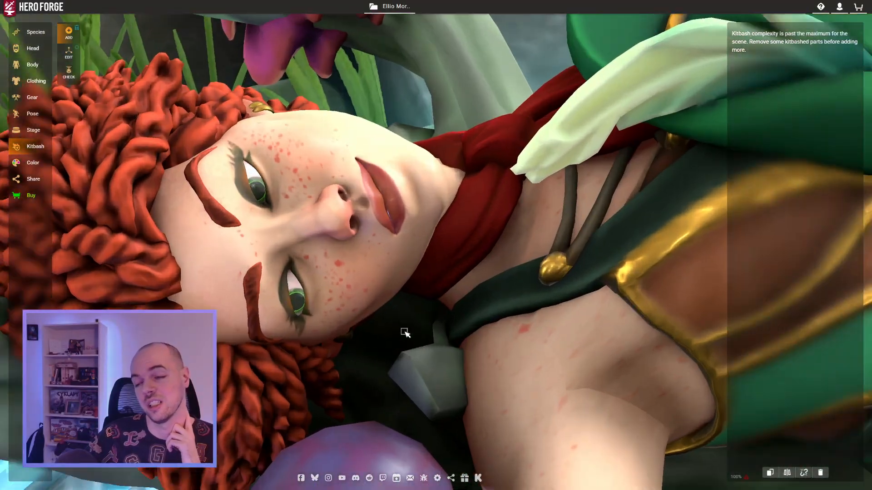
scroll(403, 333, down, 6)
drag(397, 336, 384, 367)
scroll(313, 373, up, 6)
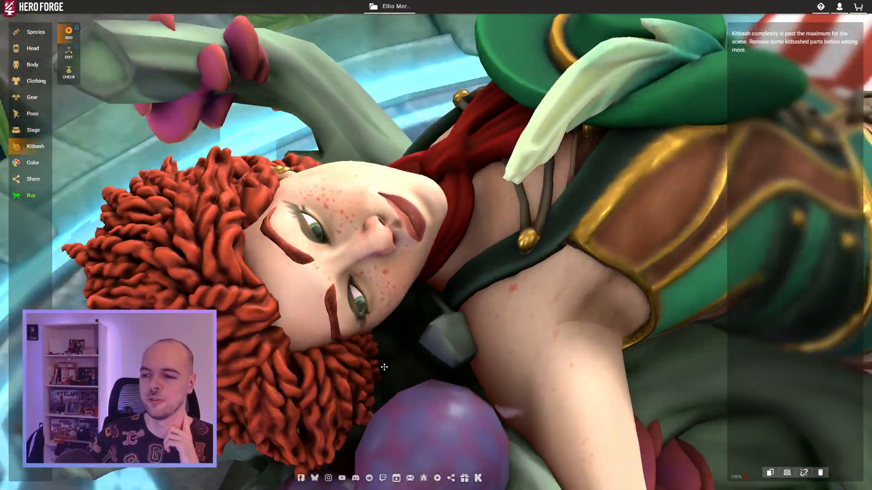
drag(328, 364, 339, 313)
scroll(420, 318, down, 6)
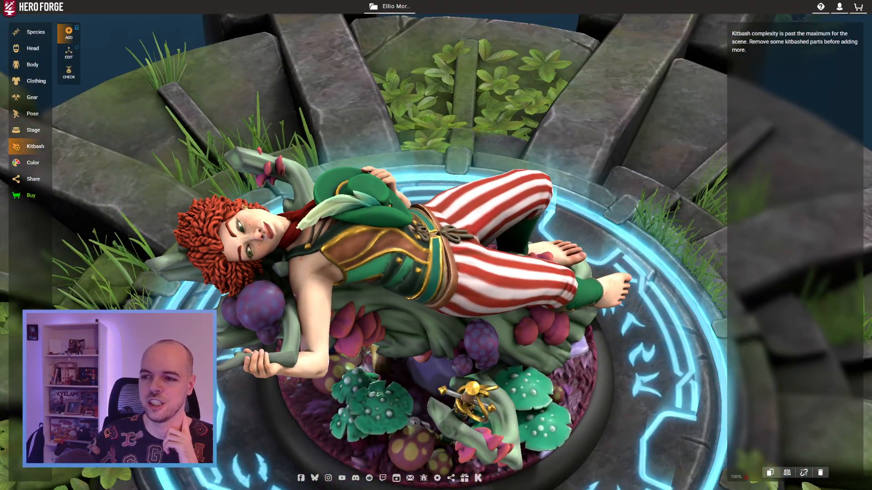
- Review the complete painted miniature from low and high angles, including the sword, trunk and mushroom-covered base
drag(195, 356, 215, 276)
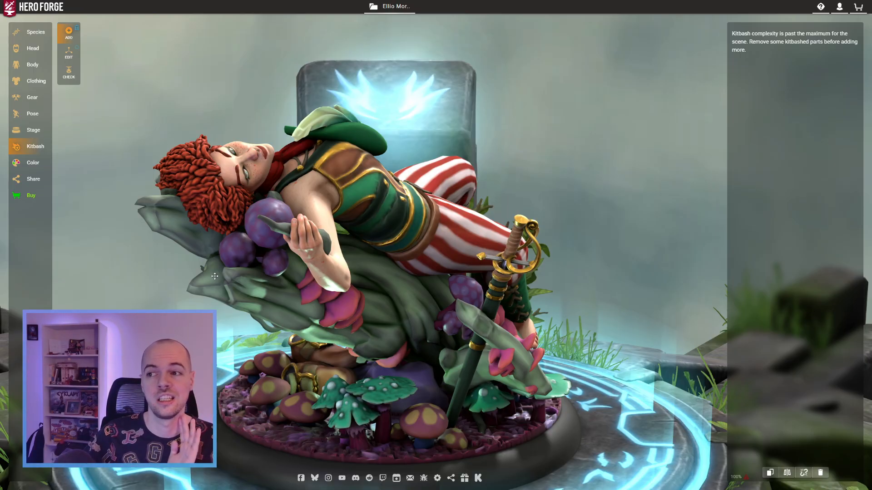
drag(213, 278, 186, 287)
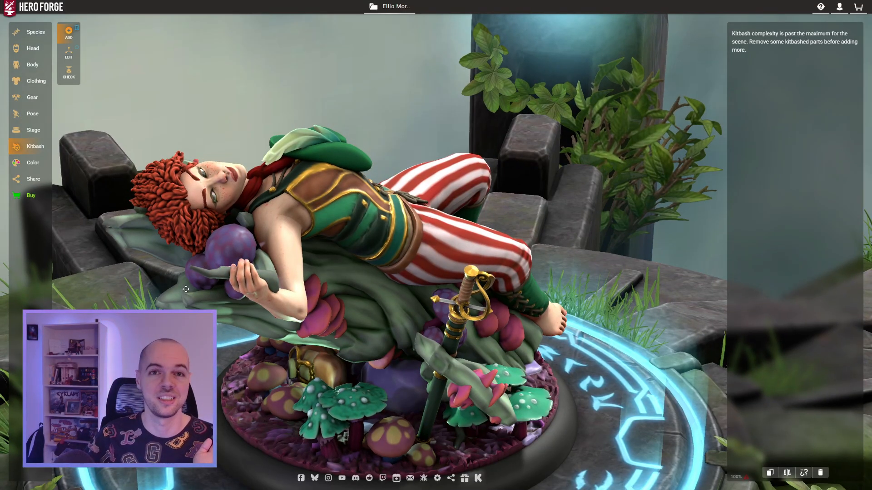
drag(219, 311, 207, 332)
right_drag(207, 331, 300, 305)
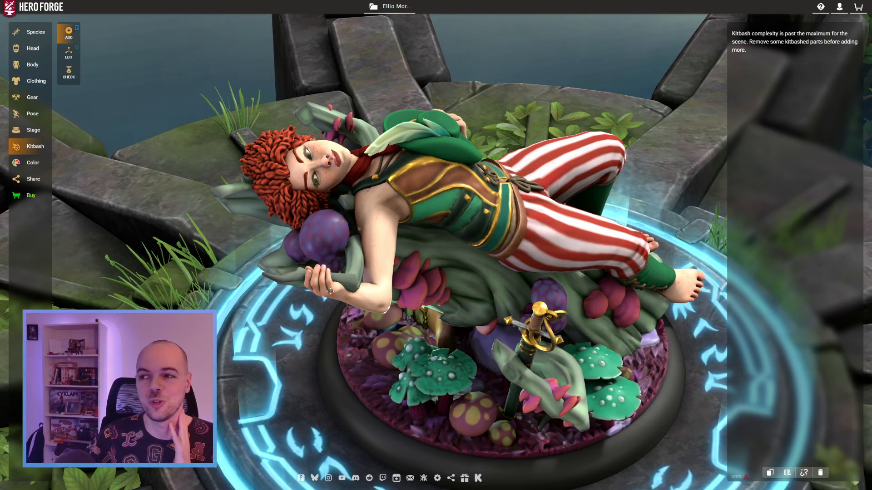
drag(330, 291, 0, 206)
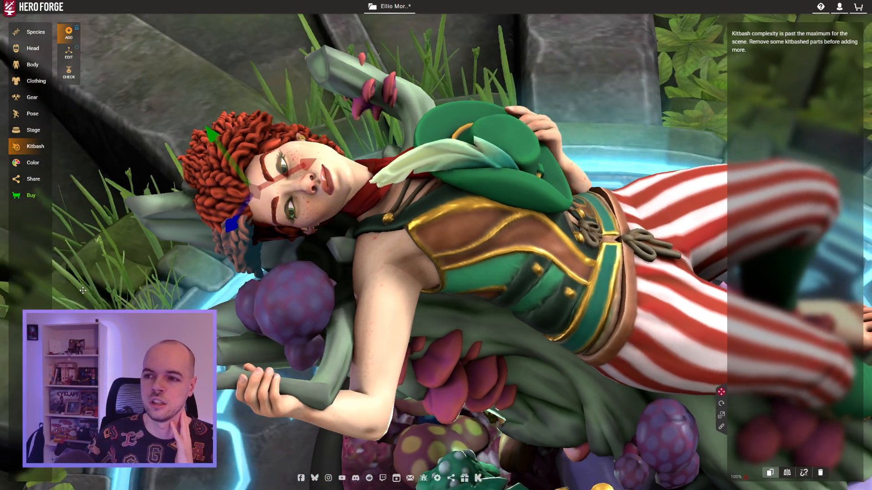
- Pull the kitbashed curly hair pieces away from the head to expose the base hairstyle, and undo the moves
click(268, 159)
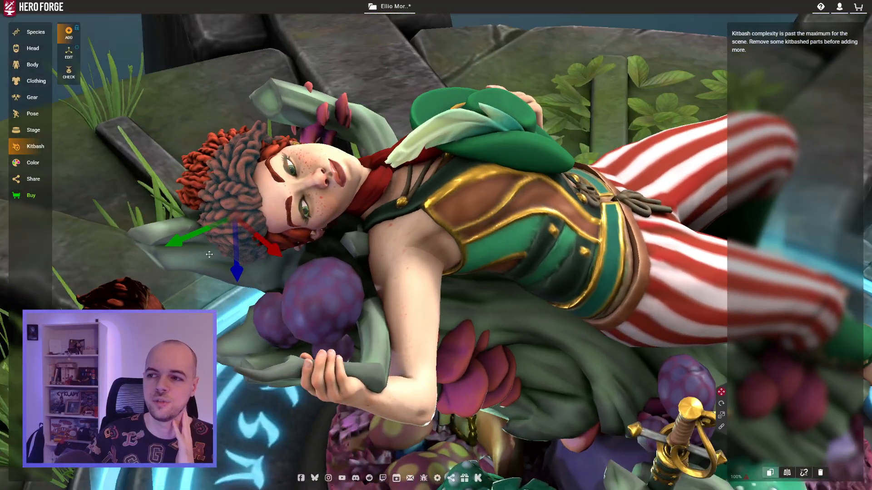
drag(272, 257, 137, 168)
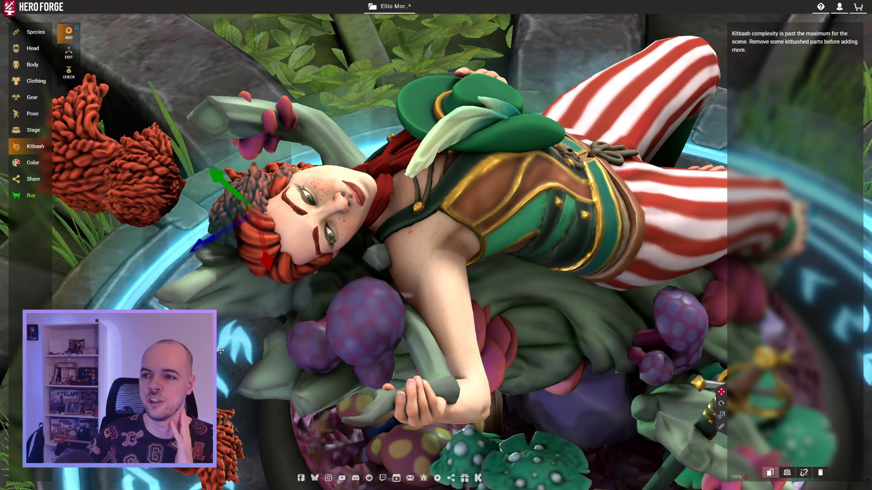
drag(232, 173, 257, 302)
drag(248, 239, 123, 155)
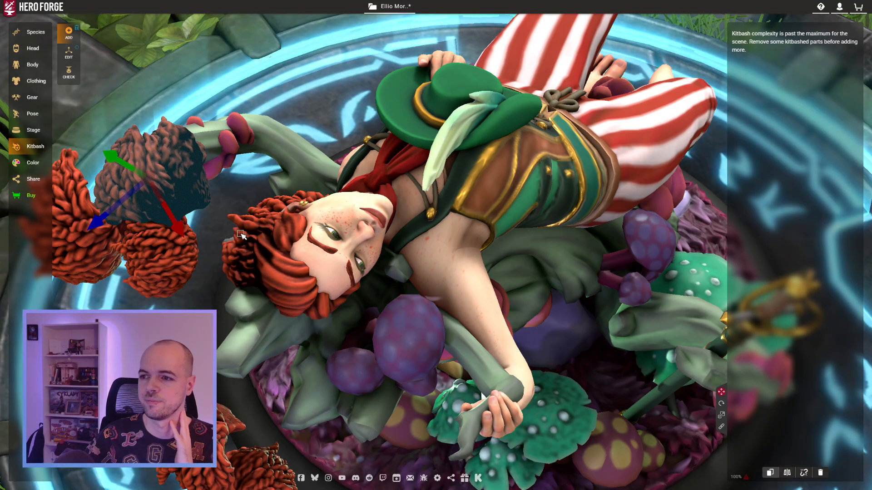
drag(241, 235, 306, 307)
drag(304, 259, 229, 266)
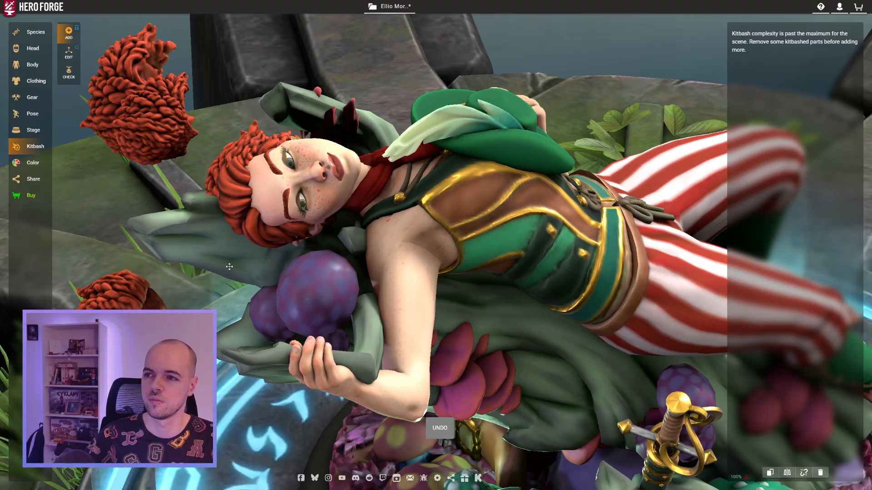
key(ctrl+z)
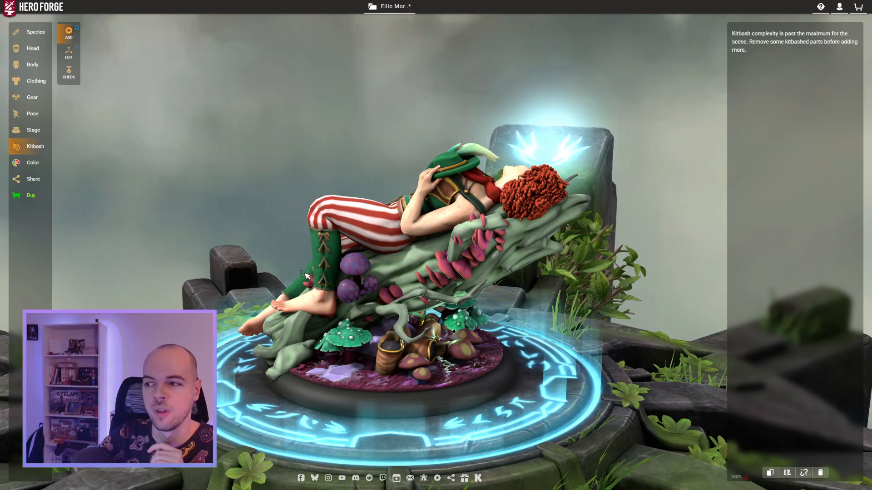
- Inspect the pink shelf mushrooms along the trunk and the back of the miniature, including the curls behind the head
click(443, 274)
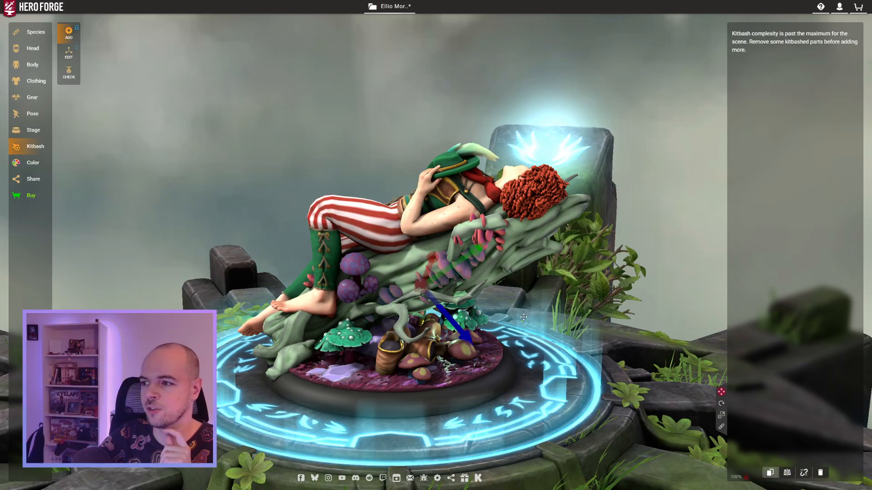
drag(438, 279, 281, 301)
scroll(213, 301, up, 4)
drag(439, 293, 378, 303)
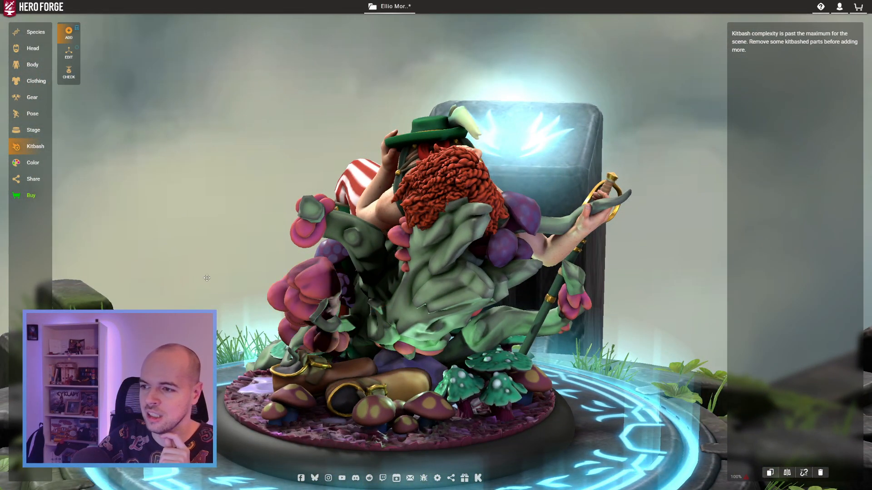
drag(207, 278, 315, 325)
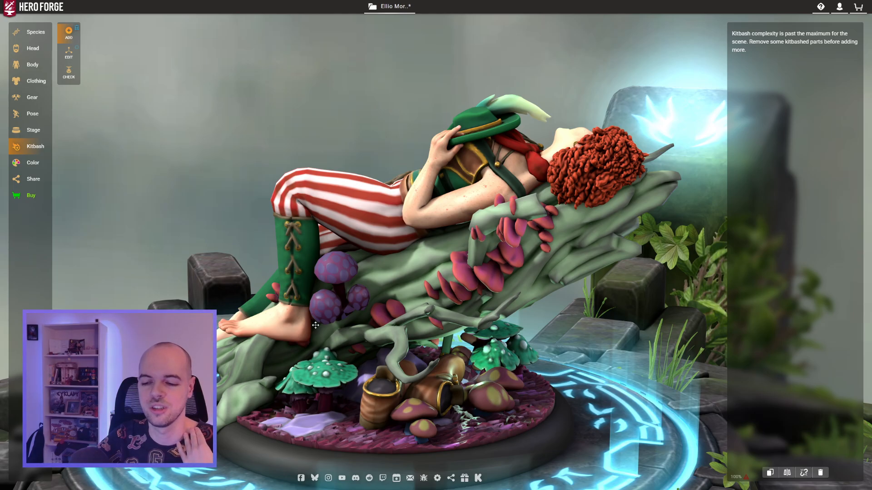
drag(315, 325, 1, 300)
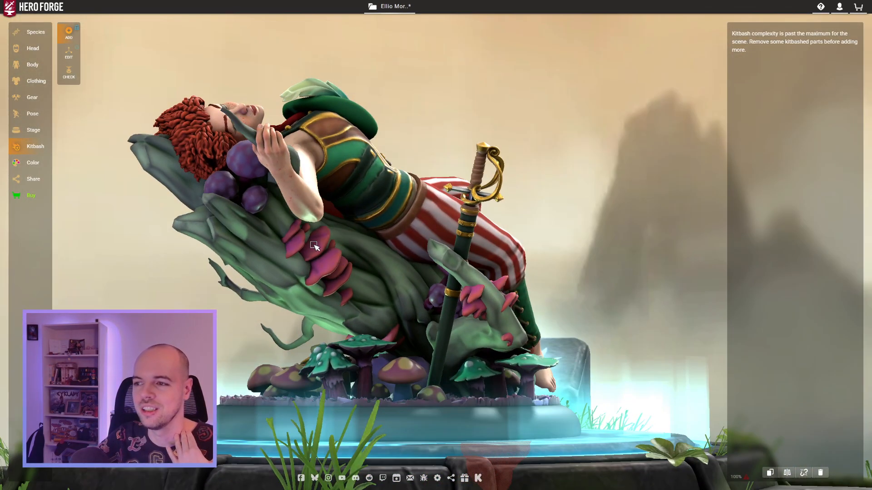
- Examine the pink mushrooms below the raised arm and how they fit with the sword and pose from the front
click(326, 255)
drag(326, 259, 280, 291)
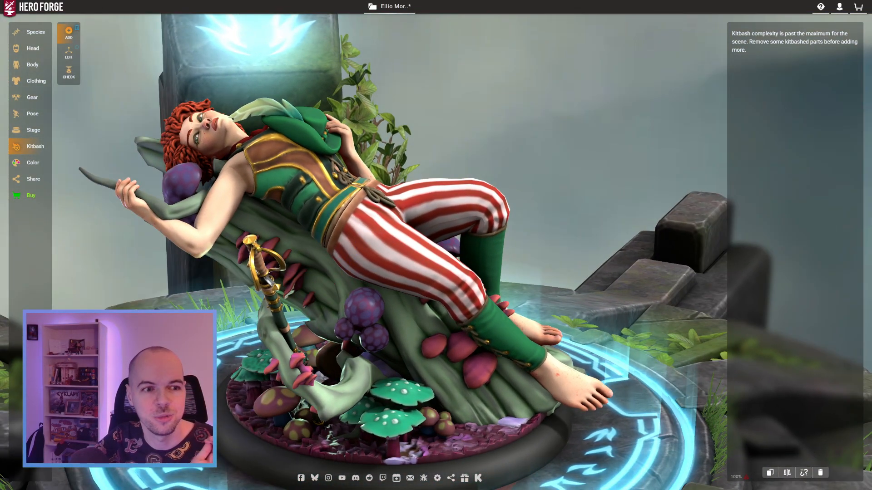
drag(85, 308, 227, 318)
scroll(254, 323, up, 5)
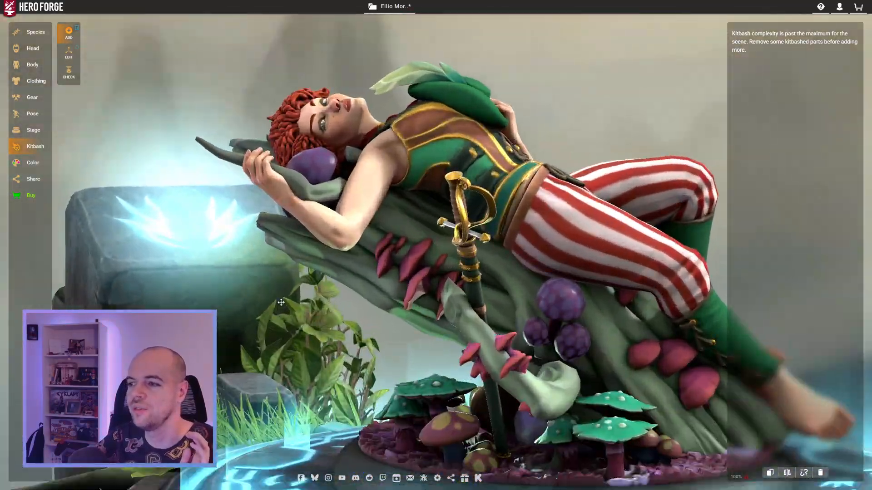
- Examine the reclining pose, the raised arm and the shelf mushrooms on the trunk from the front, above and head side
drag(336, 354, 422, 320)
drag(402, 363, 382, 347)
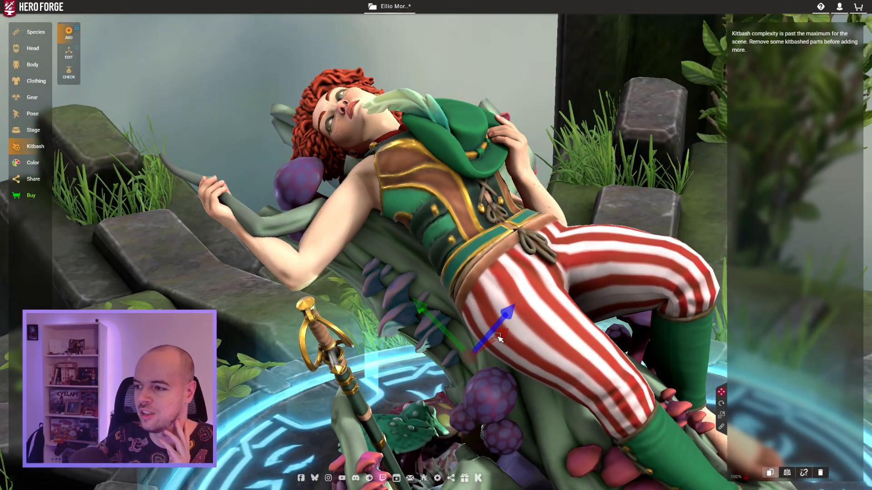
drag(451, 356, 522, 390)
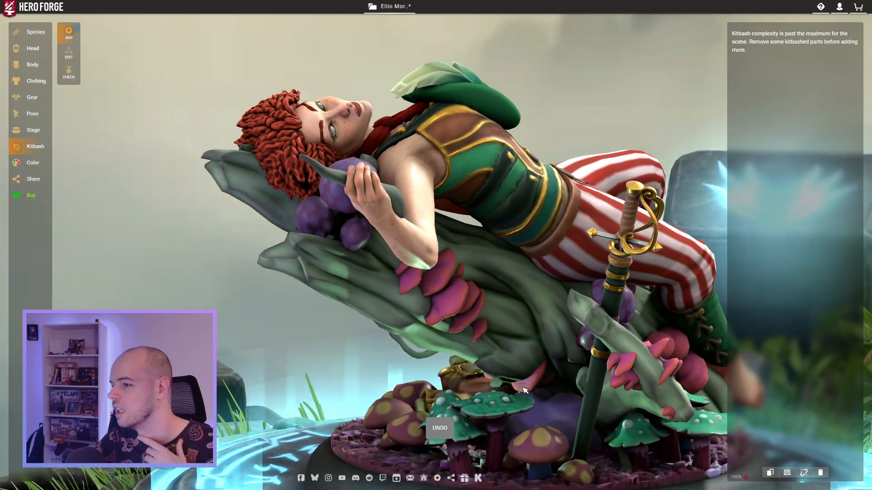
click(465, 297)
mouse_move(357, 379)
mouse_down()
mouse_move(364, 370)
mouse_move(468, 374)
mouse_move(493, 361)
mouse_move(351, 366)
mouse_up()
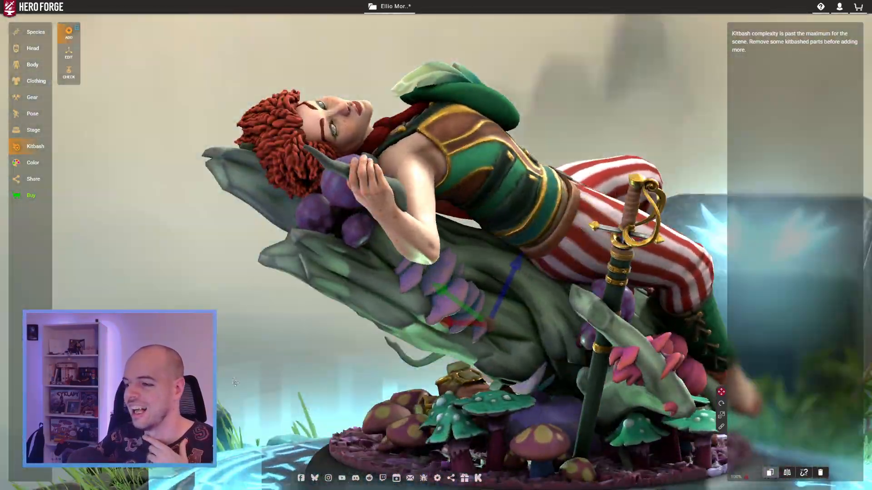
click(338, 354)
drag(327, 336, 331, 377)
scroll(294, 354, down, 3)
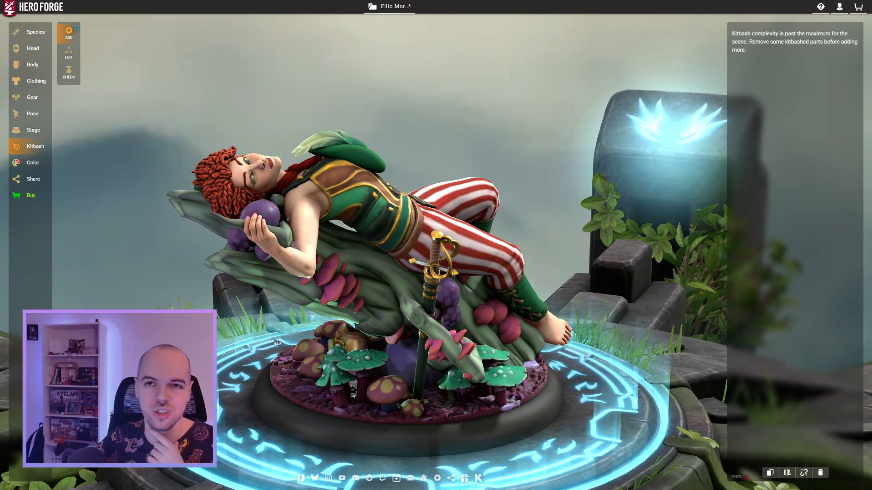
- Review the whole miniature on its round base from a distance, from the head side and from above
drag(277, 344, 342, 320)
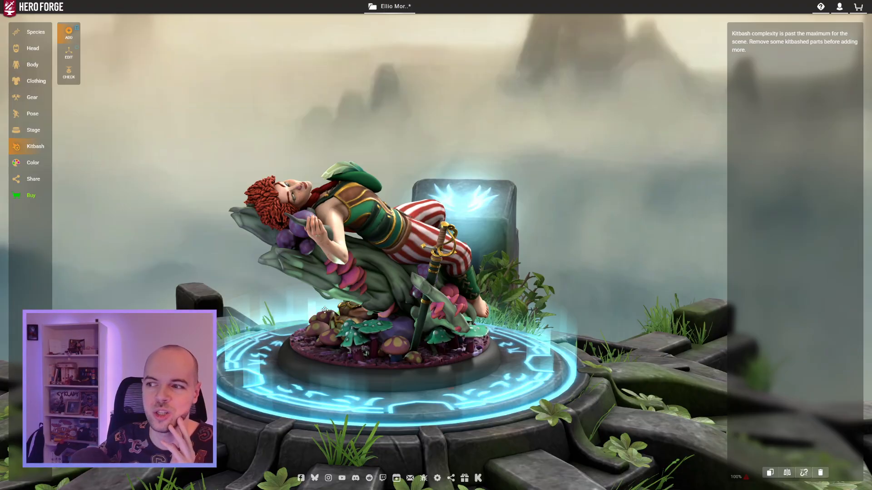
scroll(325, 310, up, 5)
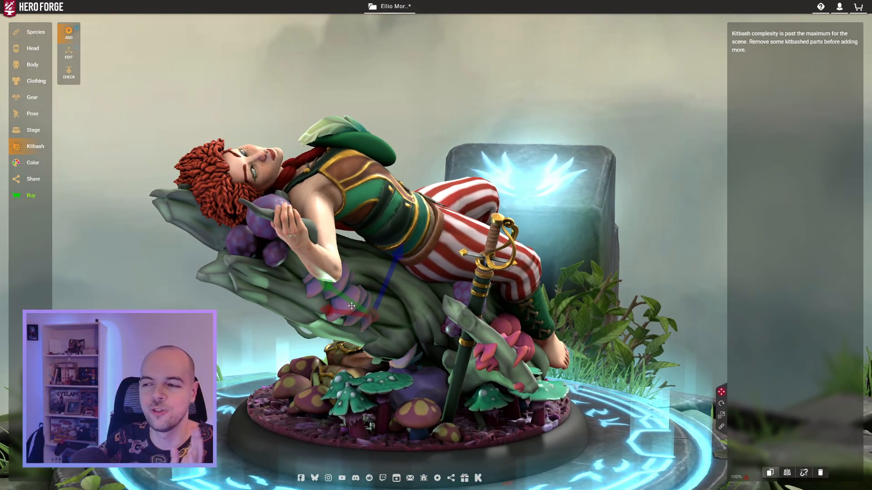
drag(346, 307, 214, 338)
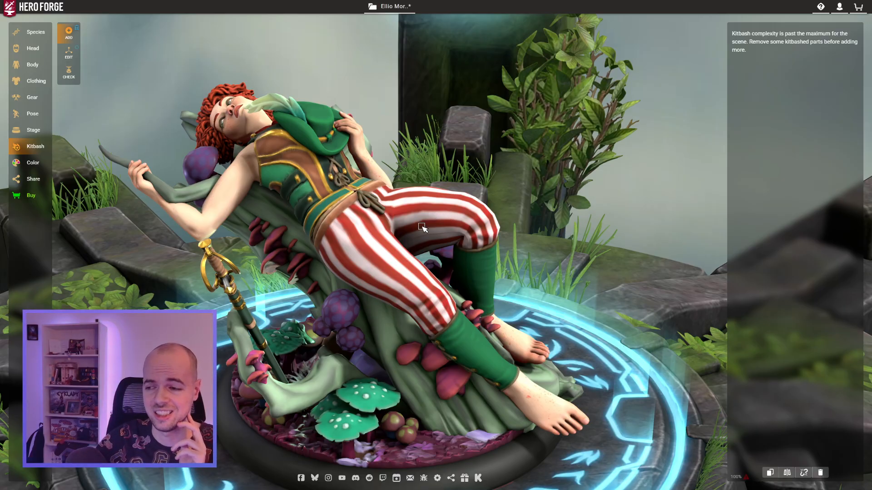
drag(335, 226, 386, 254)
drag(643, 332, 227, 365)
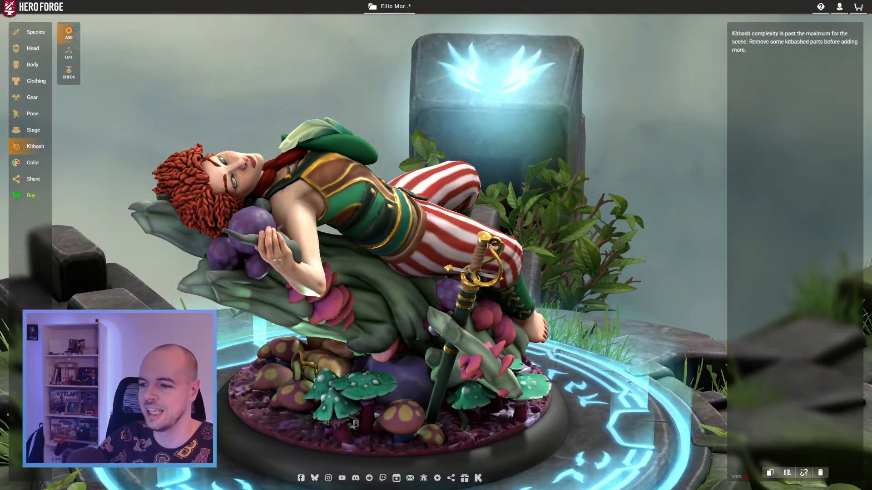
drag(137, 401, 237, 233)
drag(456, 221, 427, 336)
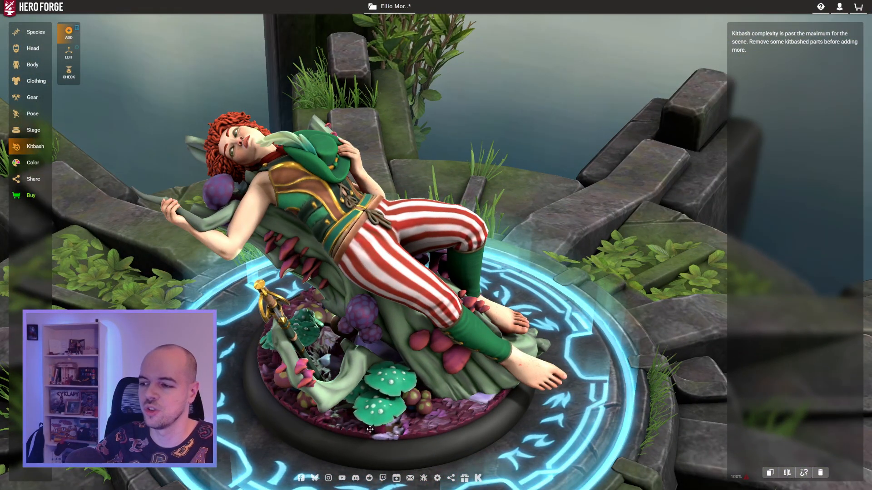
- Open the stage's base options and view the figure's current base from above
click(32, 130)
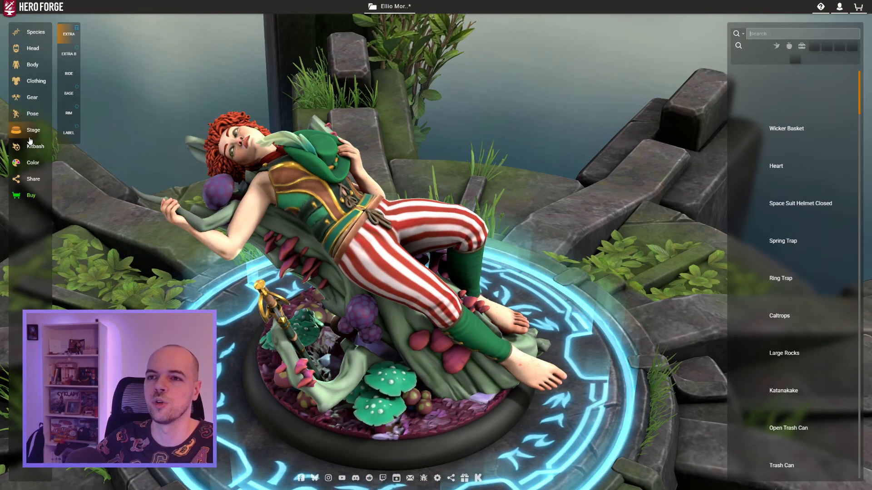
click(69, 92)
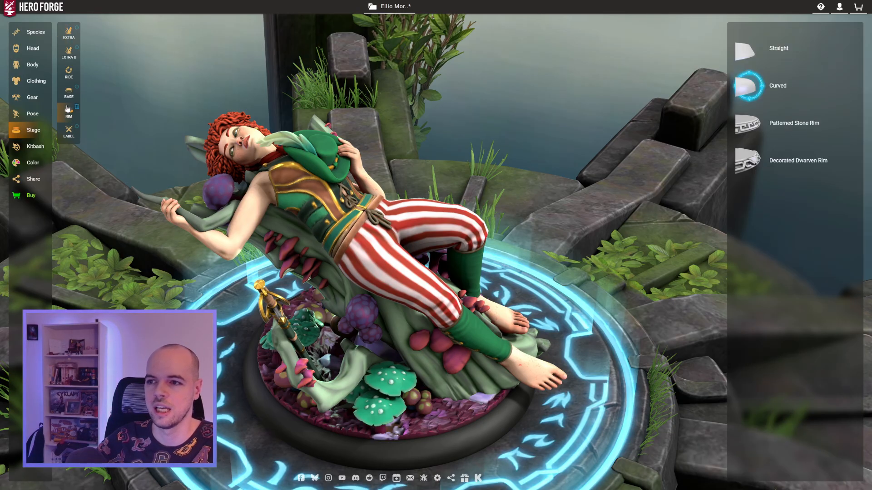
right_drag(389, 424, 409, 323)
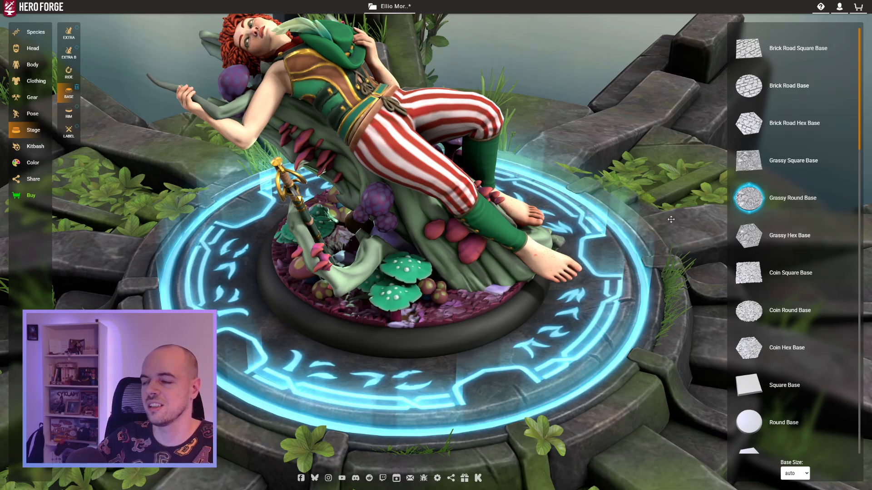
right_drag(671, 219, 708, 236)
scroll(759, 225, down, 4)
scroll(765, 279, up, 4)
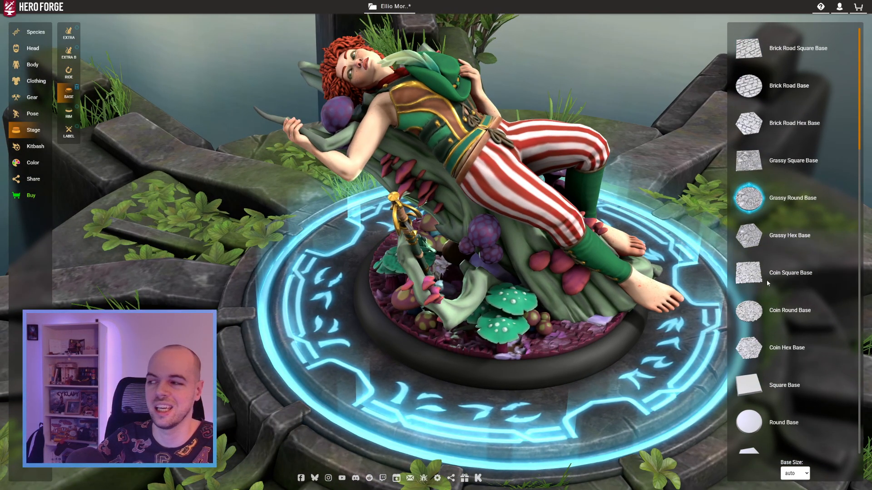
- Browse the list of available bases, from the textured styles to the GM screen and ruins bases
scroll(766, 281, down, 10)
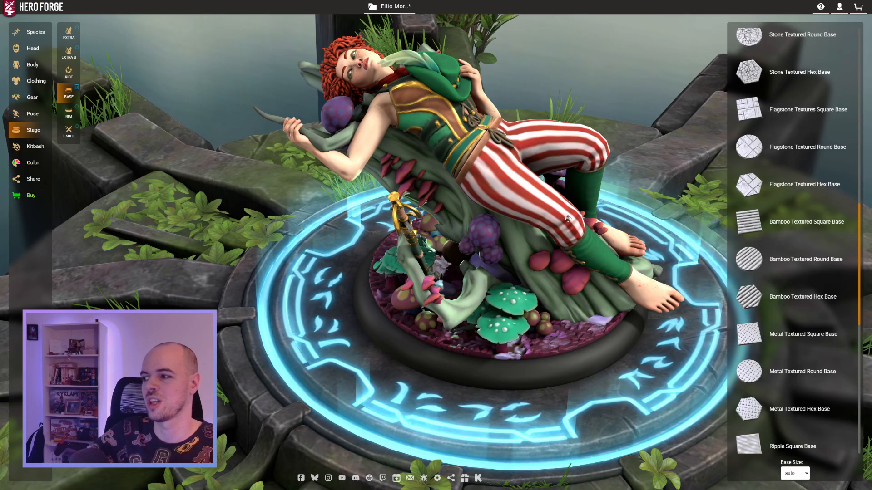
scroll(782, 370, down, 2)
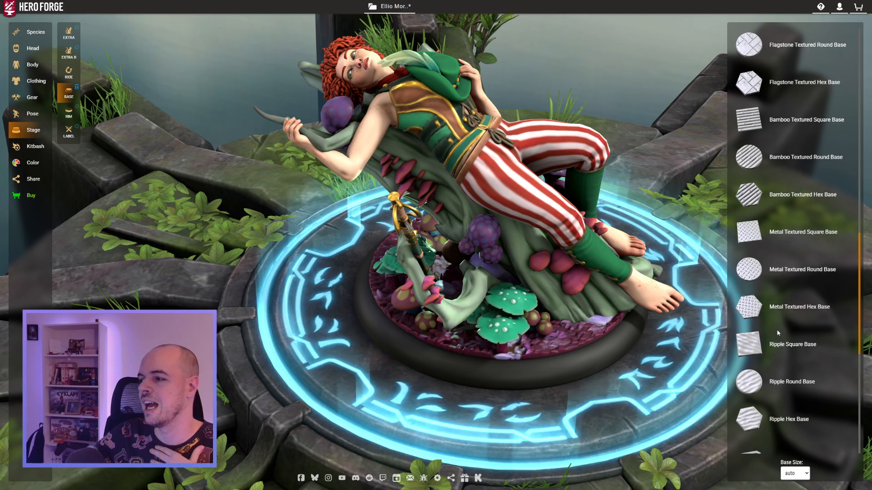
scroll(778, 333, down, 7)
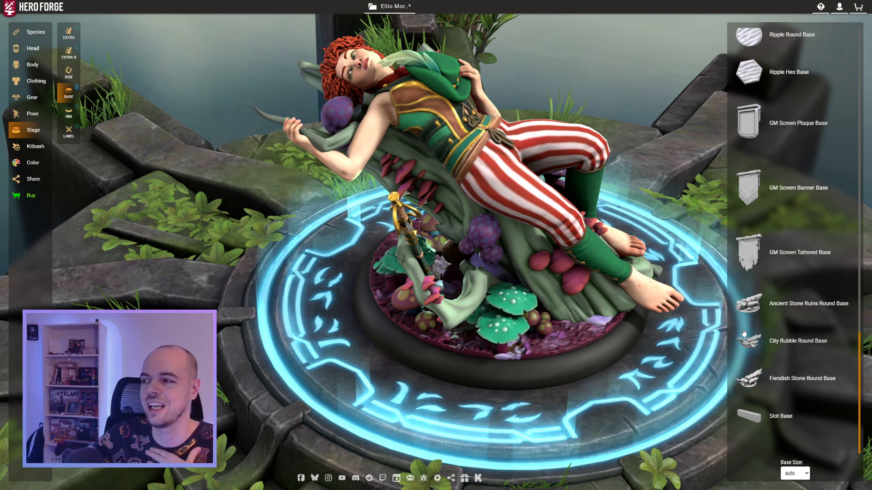
scroll(761, 324, up, 2)
scroll(576, 336, up, 3)
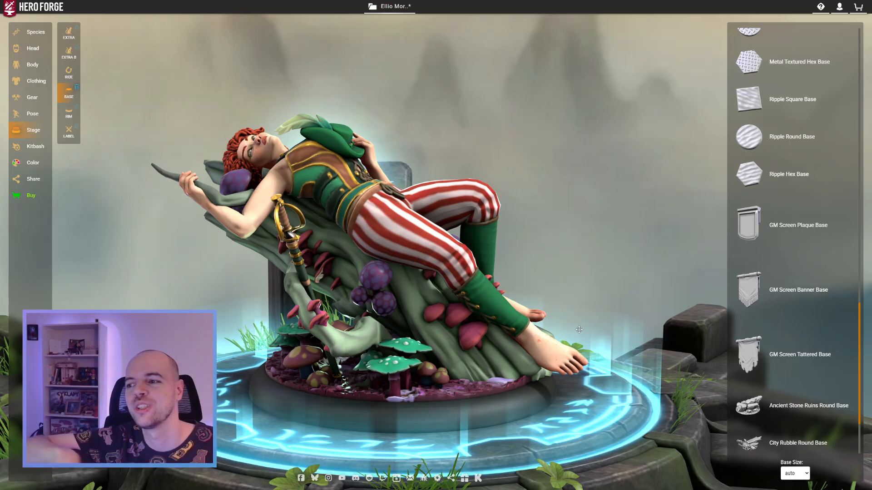
- Inspect the face, ear and curls up close, and open the portrait preview of the miniature
drag(318, 255, 428, 380)
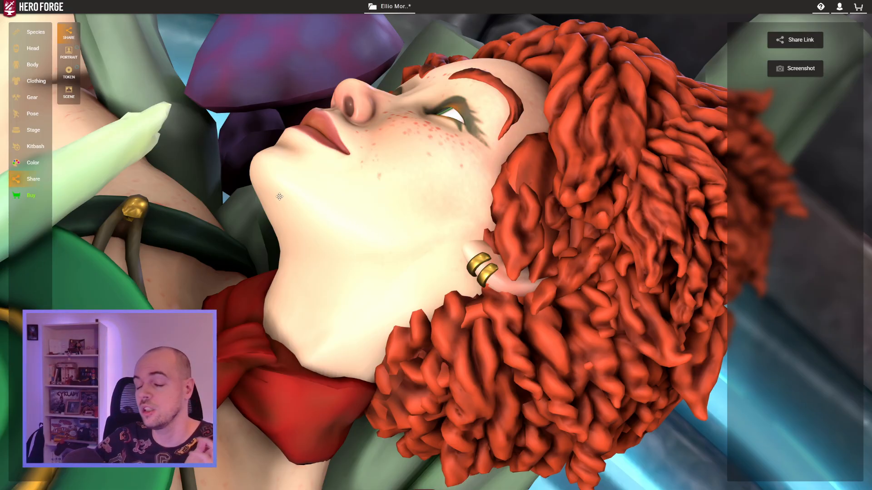
scroll(279, 196, down, 5)
drag(286, 189, 366, 168)
drag(535, 257, 560, 295)
scroll(403, 224, down, 5)
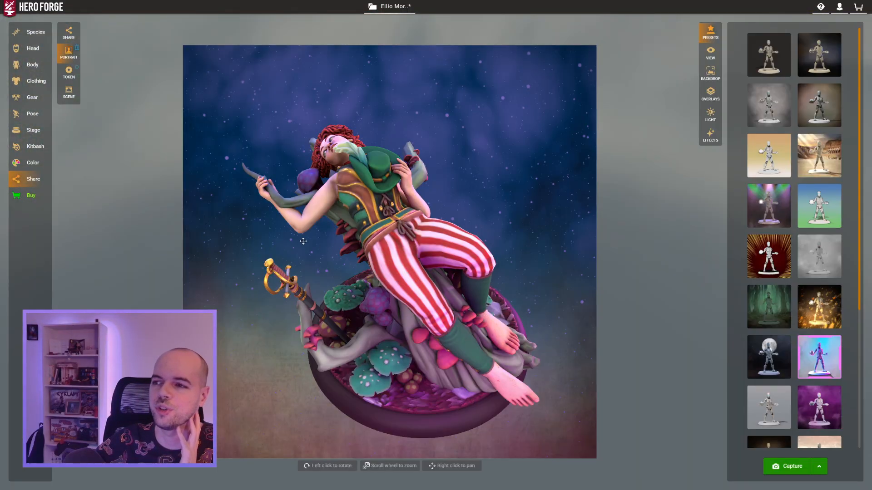
- Frame the figure in the portrait preview from overhead so the body, hat and sword fill the starry backdrop
drag(303, 241, 289, 310)
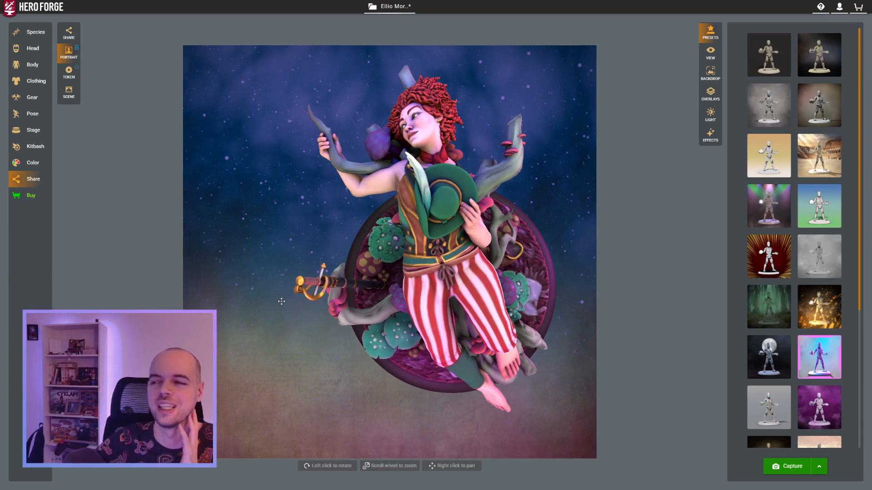
scroll(290, 280, up, 2)
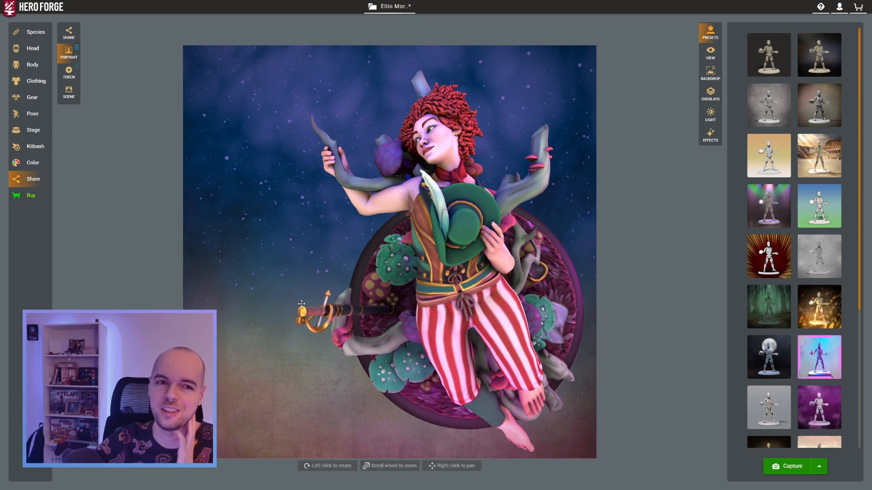
scroll(302, 304, up, 1)
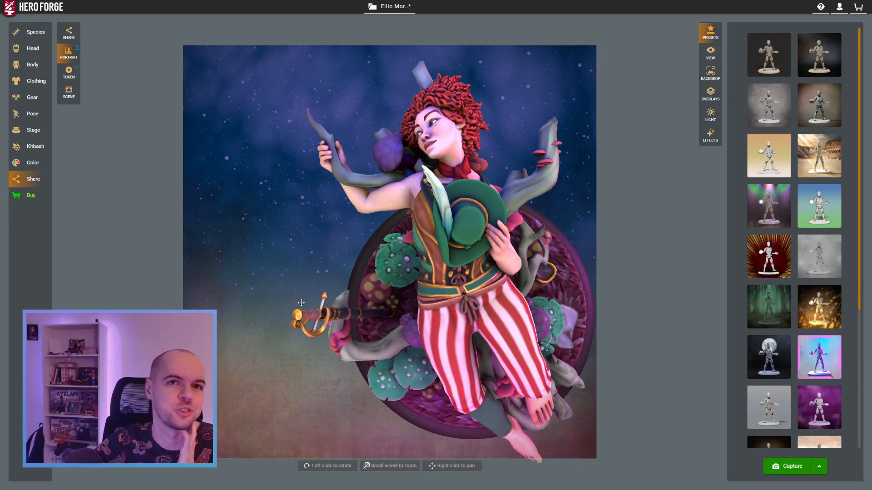
drag(301, 303, 295, 303)
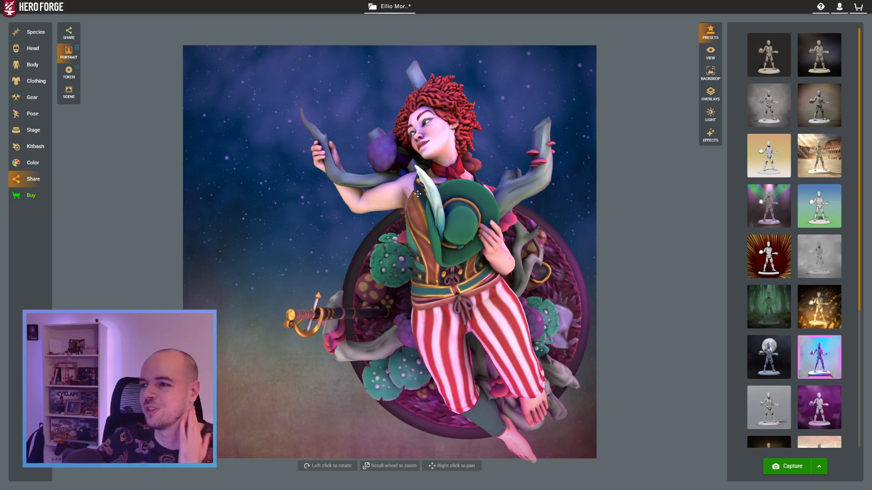
drag(418, 194, 398, 210)
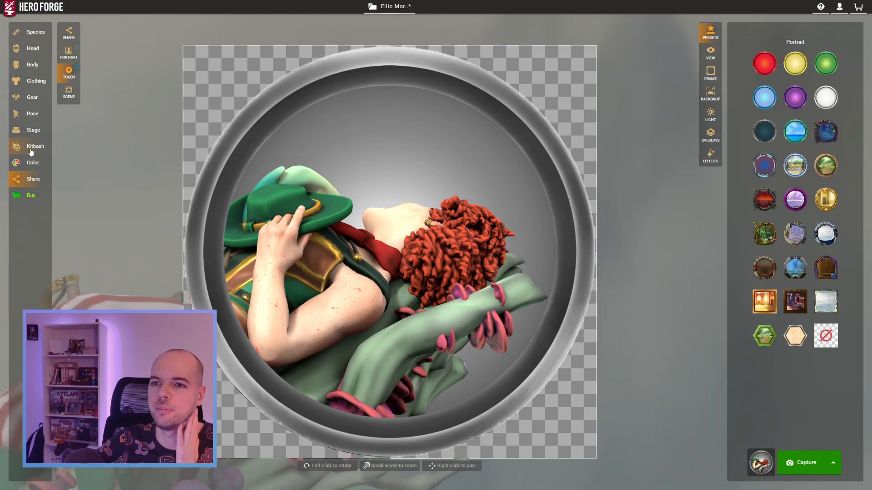
- Open the custom light settings and show the positioning handles of the first light
click(28, 163)
click(68, 132)
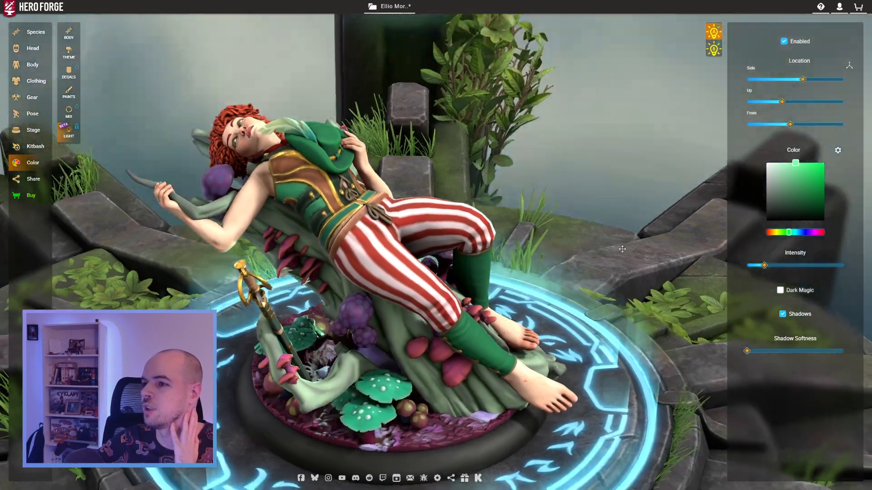
drag(622, 249, 441, 215)
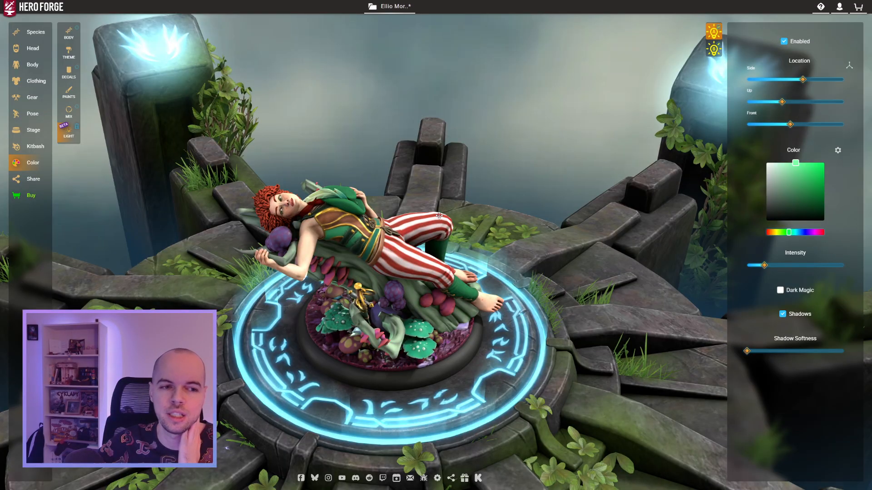
click(848, 65)
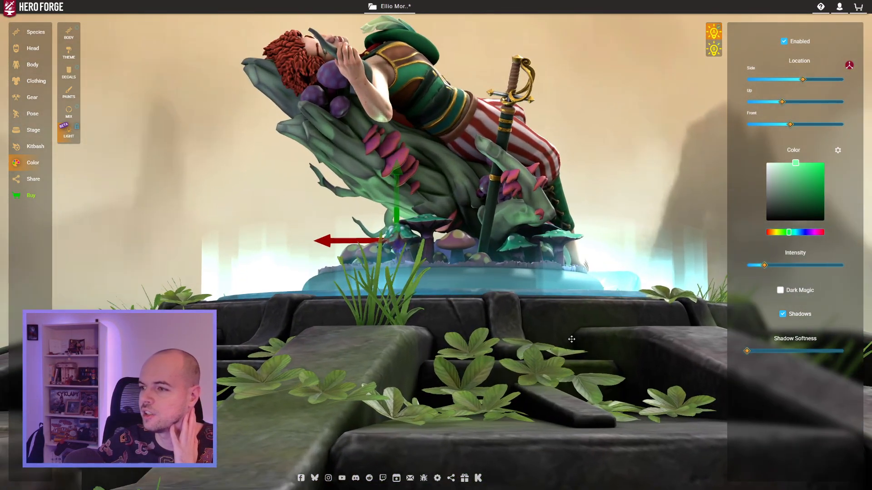
- Inspect where the green light sits beneath the trunk and how it tints the roots and mushrooms
drag(571, 339, 400, 224)
scroll(411, 353, up, 3)
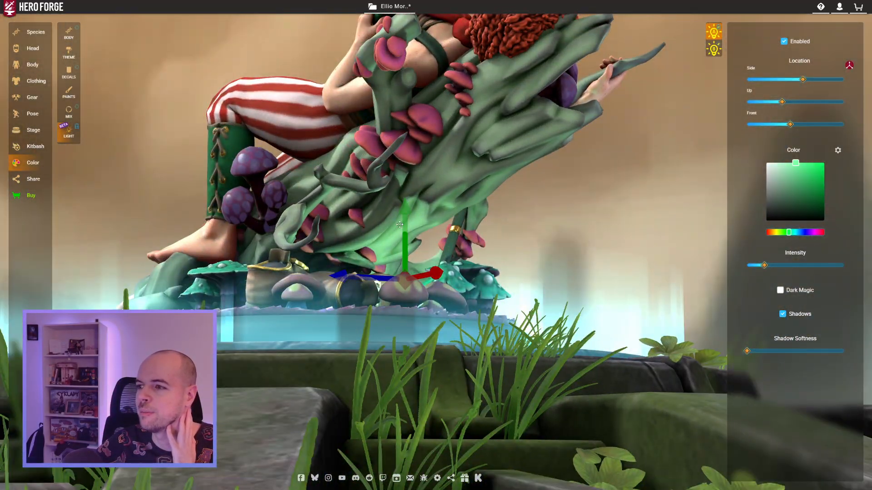
drag(576, 347, 267, 346)
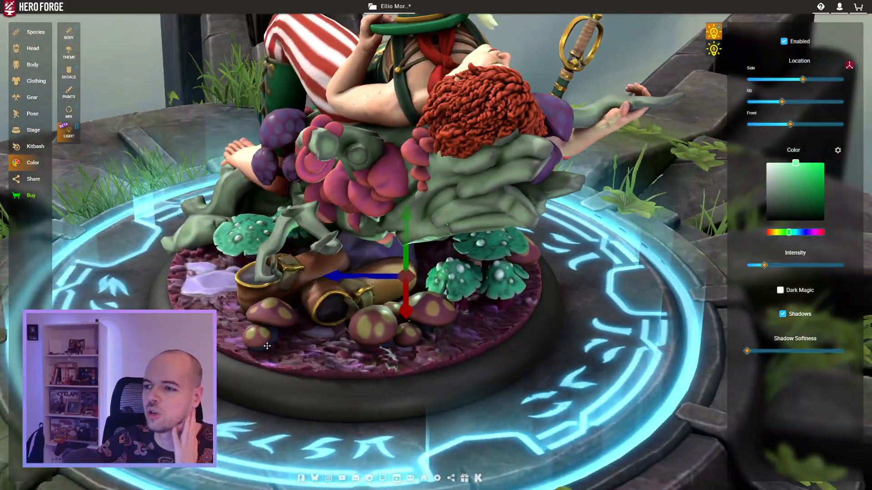
drag(426, 310, 287, 268)
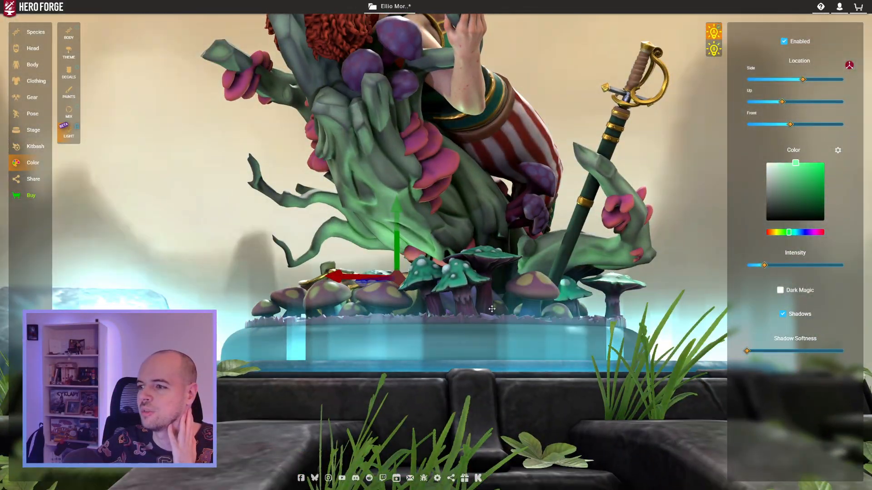
mouse_move(339, 238)
mouse_down()
mouse_move(382, 291)
mouse_move(467, 259)
mouse_move(344, 251)
mouse_up()
- Disable the green light to compare the underside of the trunk without it, and enable it again
click(783, 41)
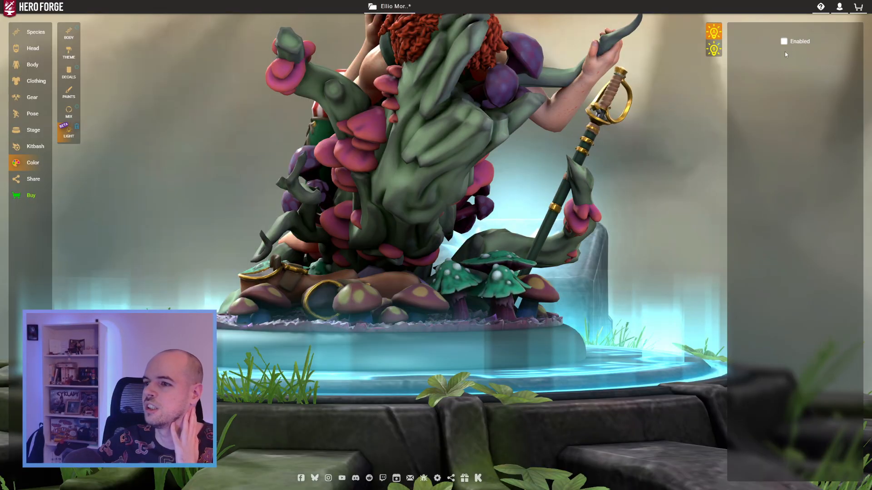
drag(662, 293, 668, 325)
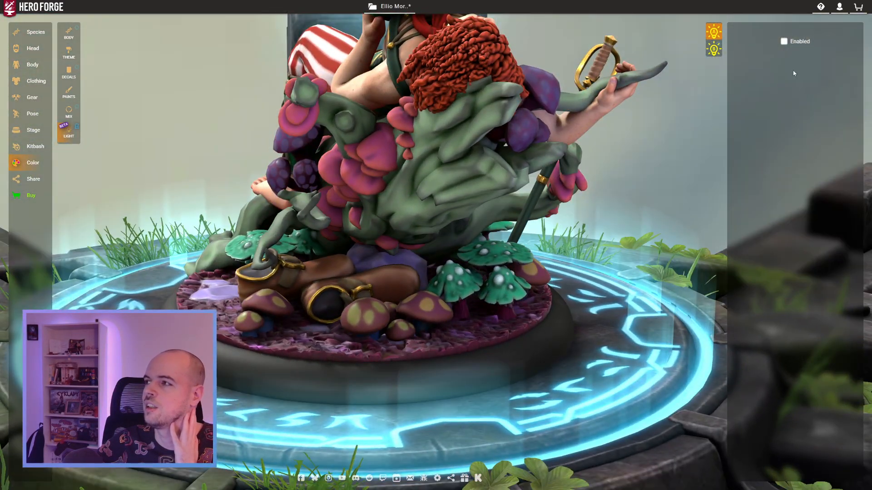
click(784, 42)
- Select the second, blue light, inspect its position near the sword and raised arm, and disable it
drag(604, 290, 558, 308)
scroll(559, 308, down, 5)
click(713, 49)
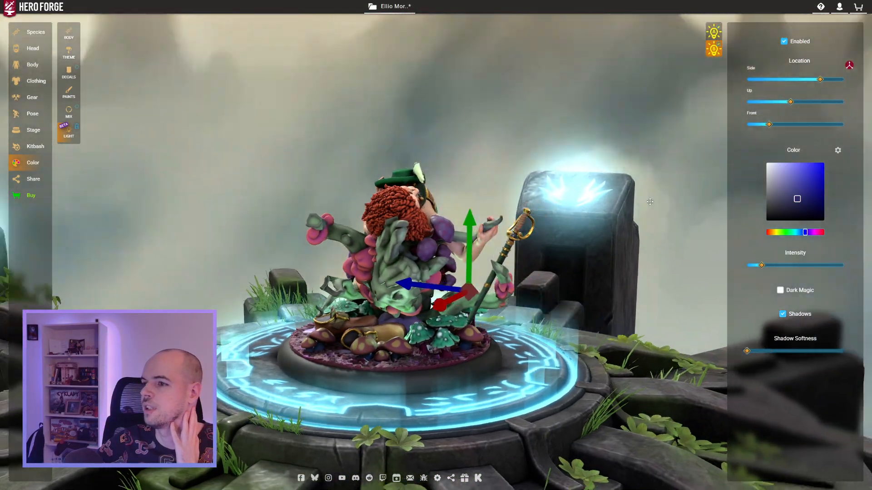
drag(650, 201, 613, 273)
scroll(601, 293, up, 4)
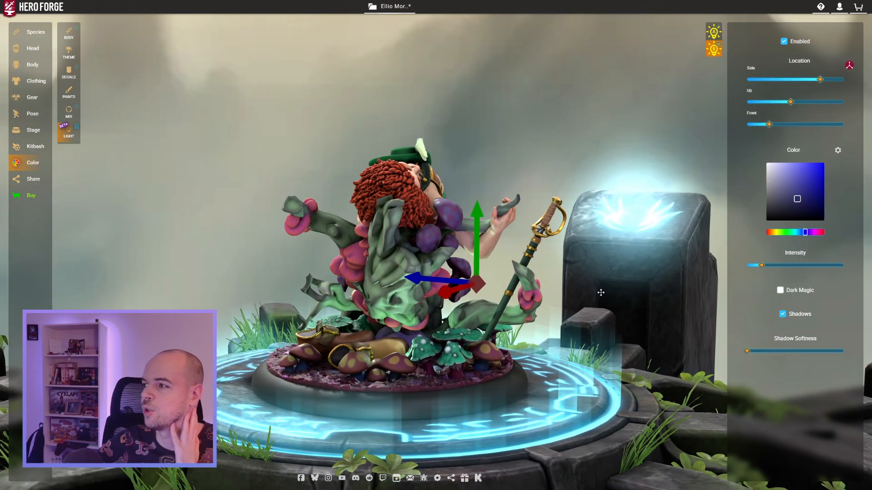
drag(637, 329, 604, 318)
scroll(484, 353, up, 3)
scroll(484, 353, down, 3)
click(783, 42)
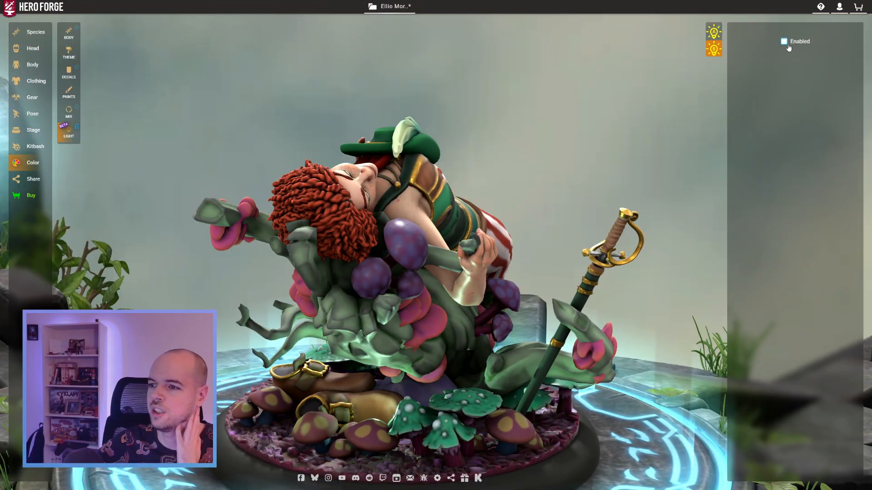
- Enable the second, blue light again and inspect its effect on the trunk and raised arm
drag(645, 254, 621, 274)
click(784, 41)
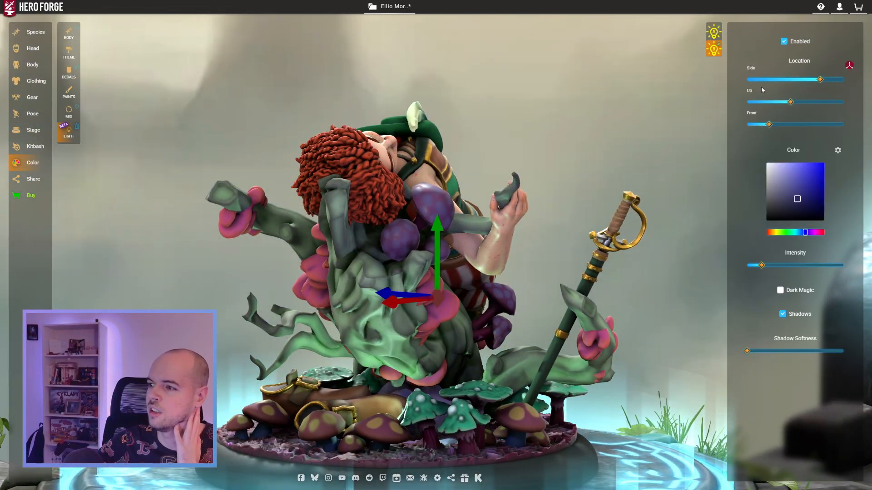
drag(545, 343, 605, 364)
- Examine the whole miniature and its base from above and from the trunk's side with both custom lights enabled
scroll(551, 354, down, 5)
drag(388, 411, 360, 374)
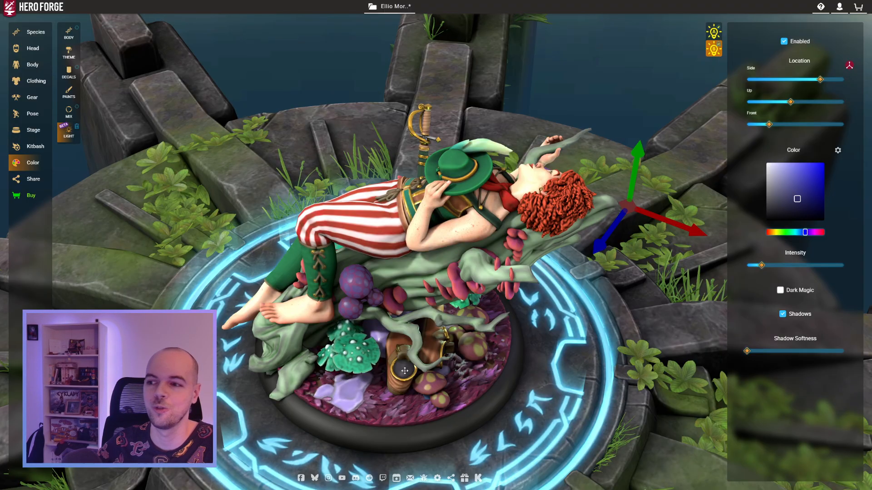
drag(405, 371, 331, 358)
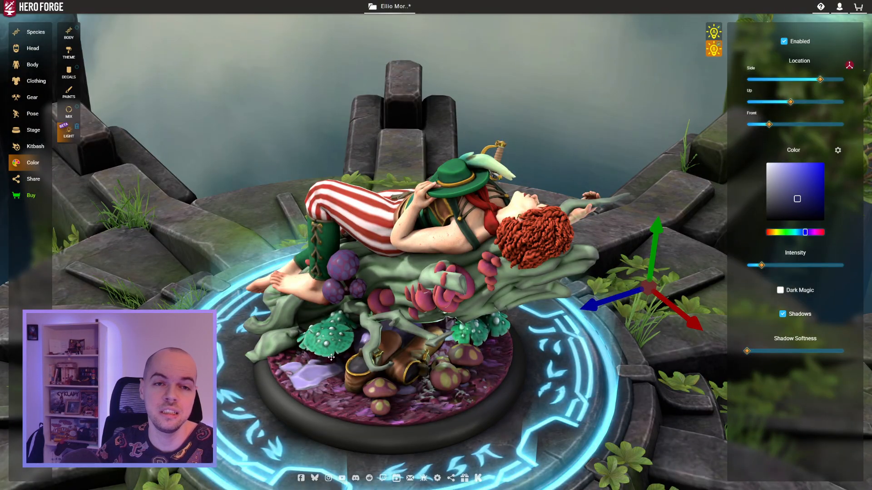
drag(331, 357, 386, 347)
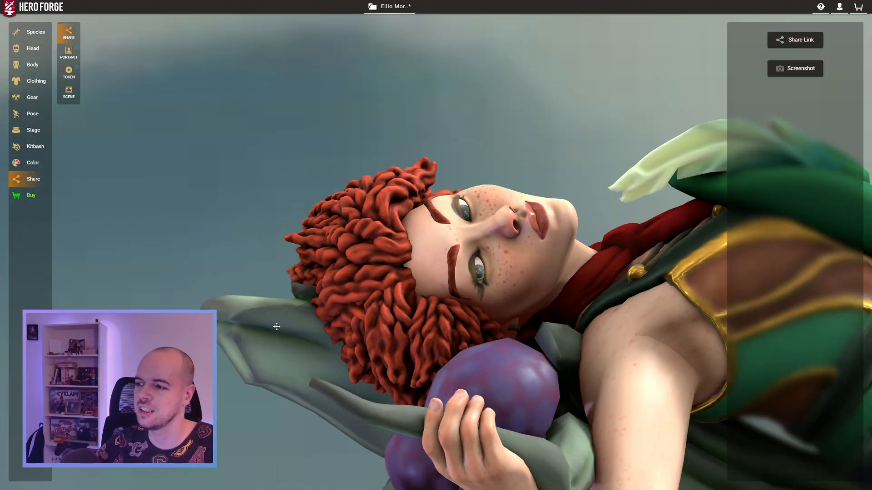
- Review the finished miniature in the share view, from the full base to the reclining figure's face, hair and upper body
drag(267, 324, 275, 373)
scroll(276, 373, down, 8)
right_drag(276, 373, 382, 412)
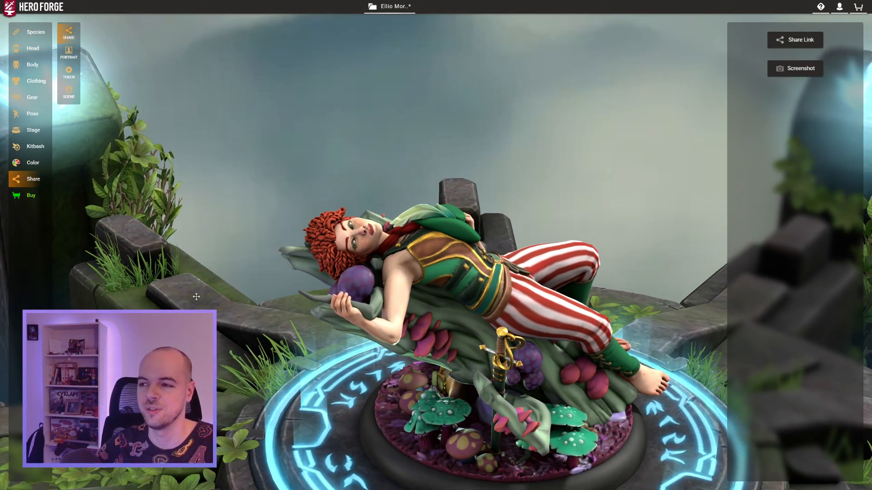
scroll(196, 297, up, 3)
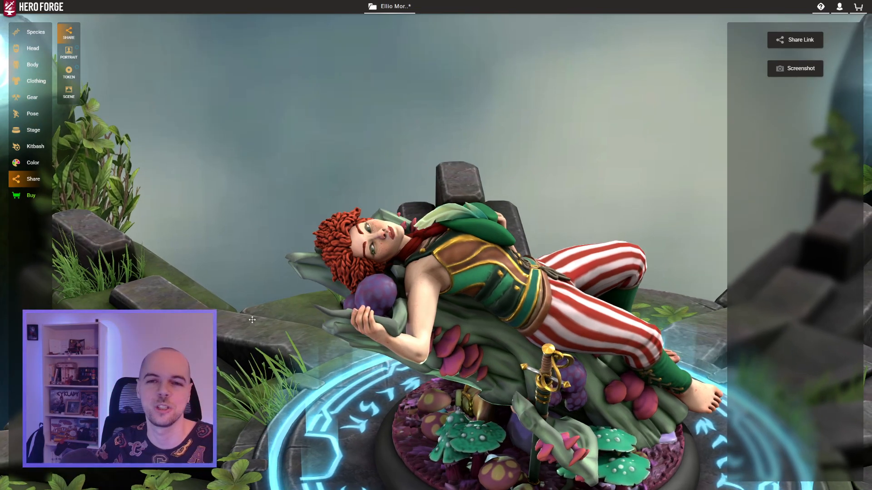
scroll(252, 320, up, 3)
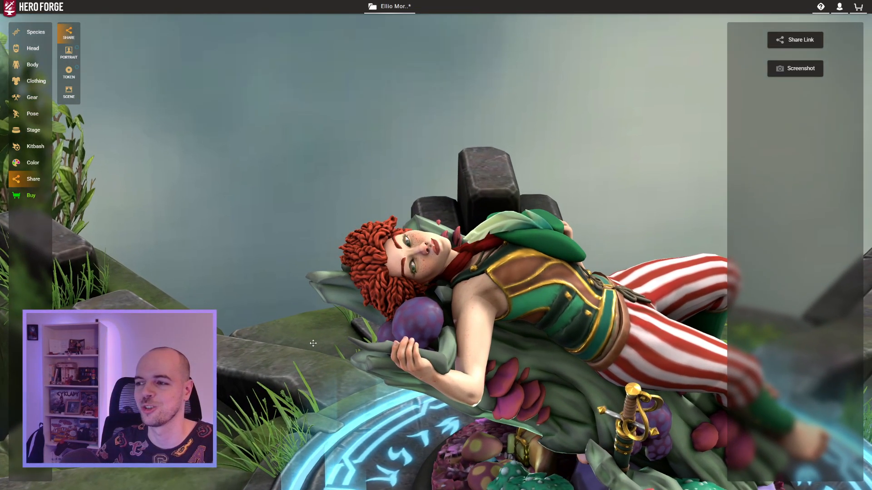
scroll(290, 329, up, 3)
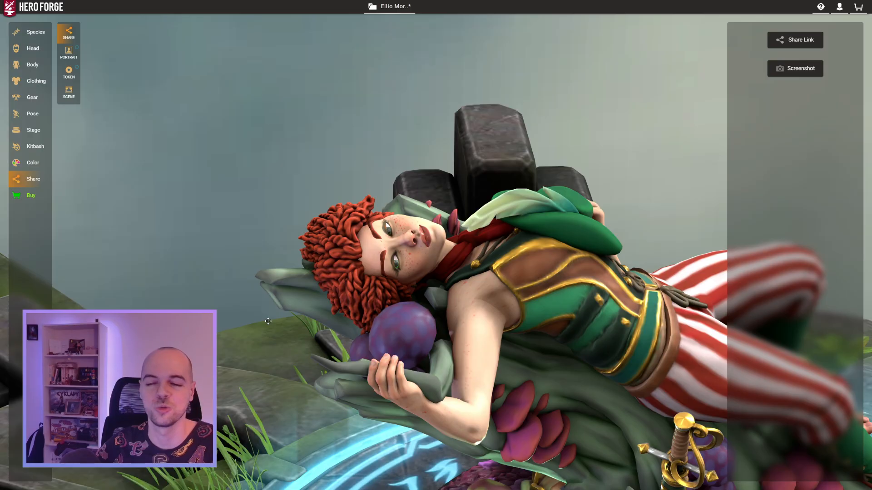
scroll(259, 316, up, 3)
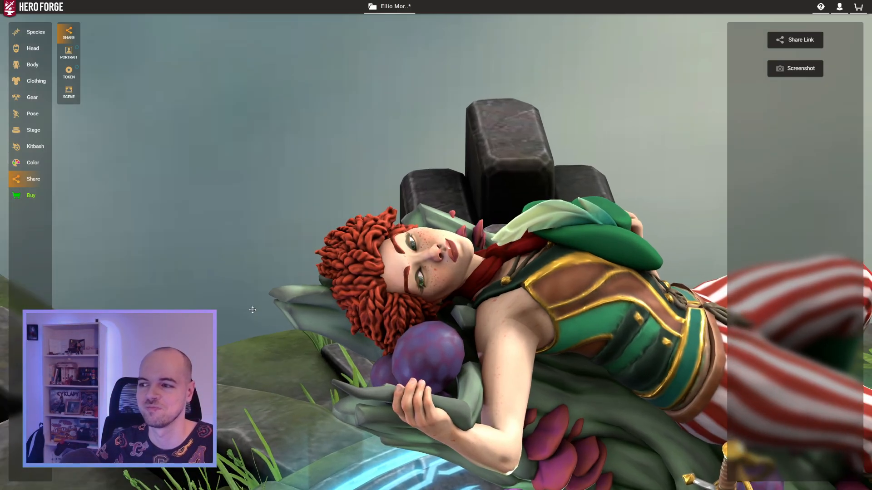
right_drag(253, 310, 302, 318)
right_drag(346, 340, 270, 298)
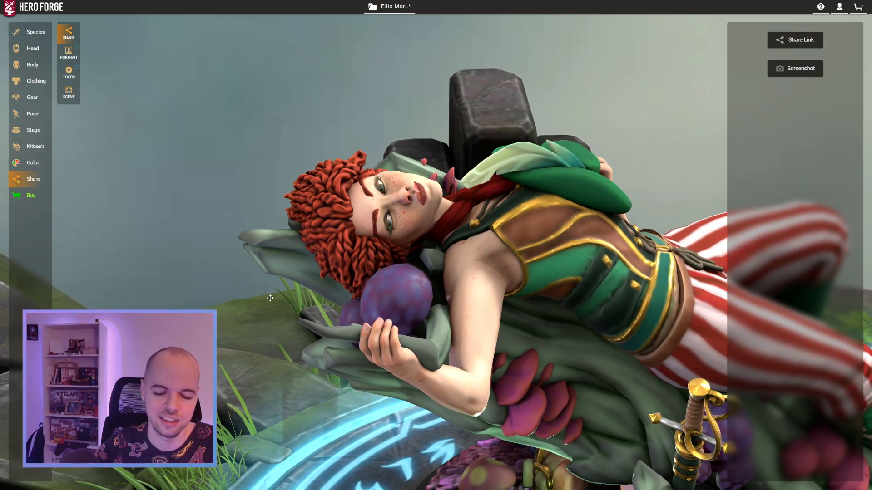